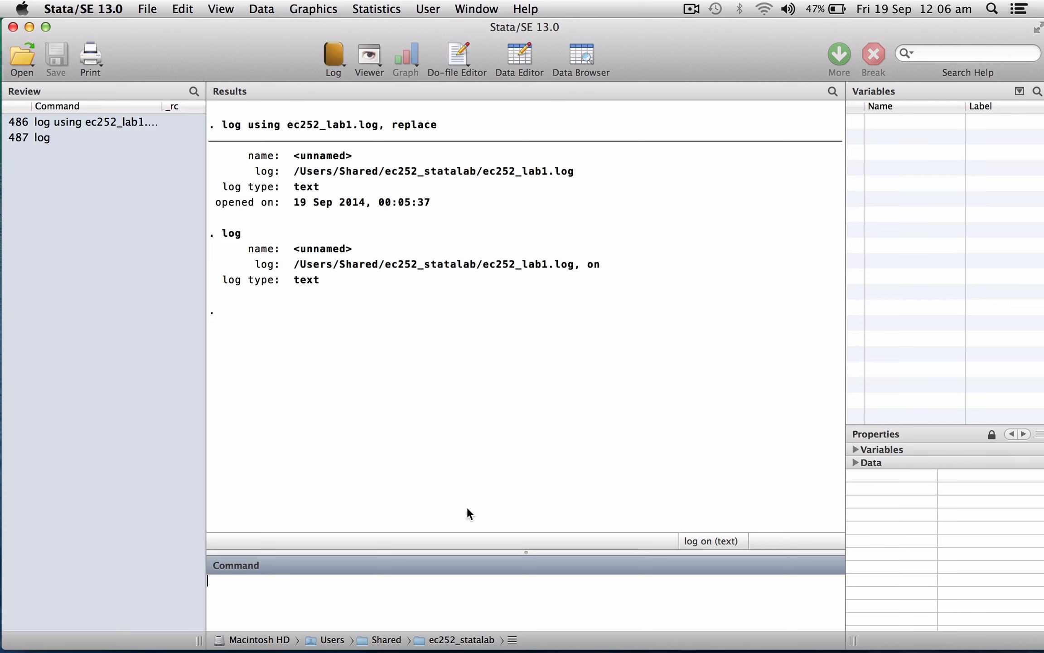
click(477, 7)
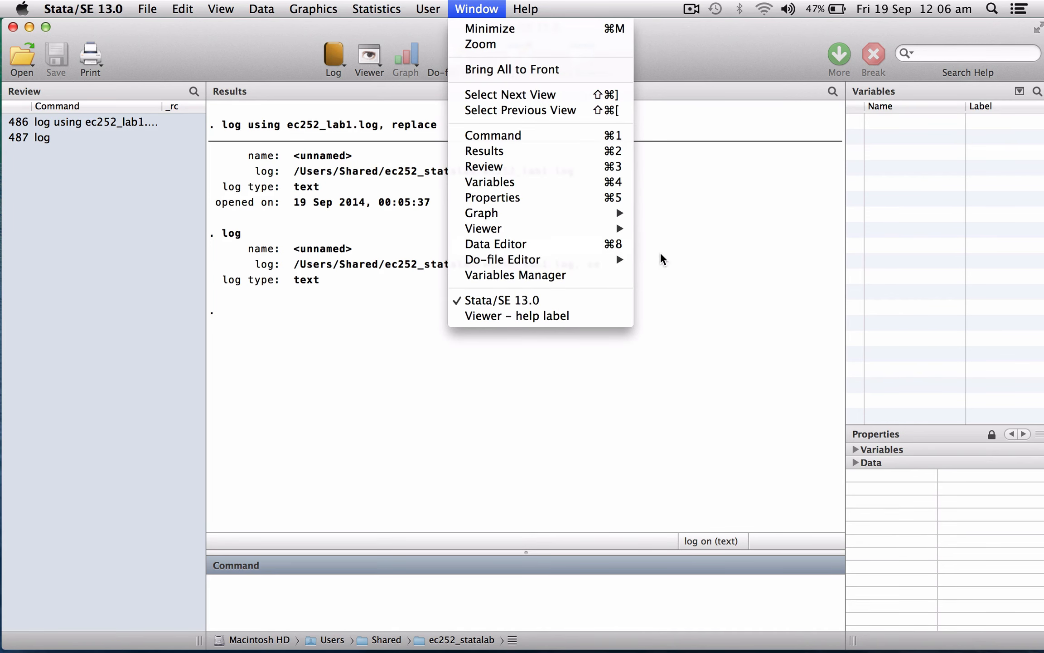
mouse_move(621, 261)
click(662, 270)
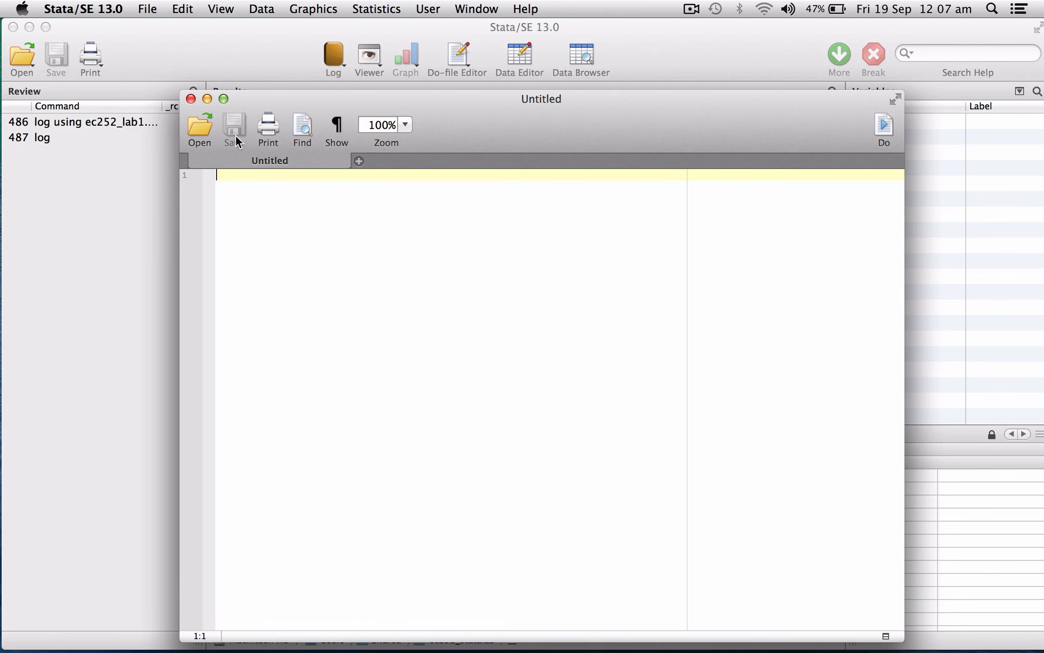
click(190, 98)
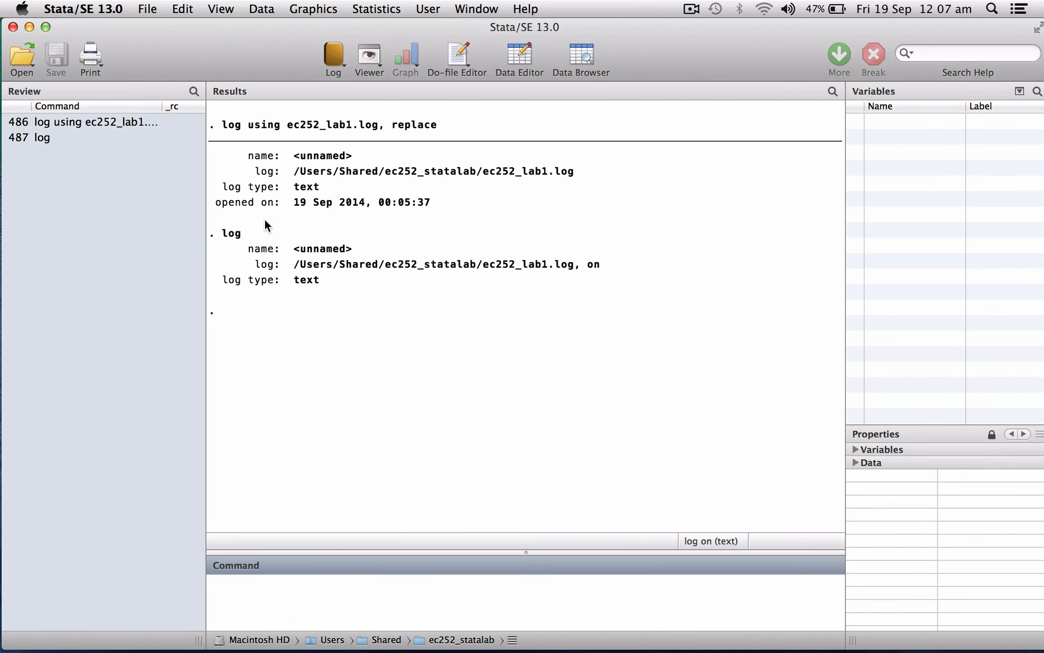
click(457, 59)
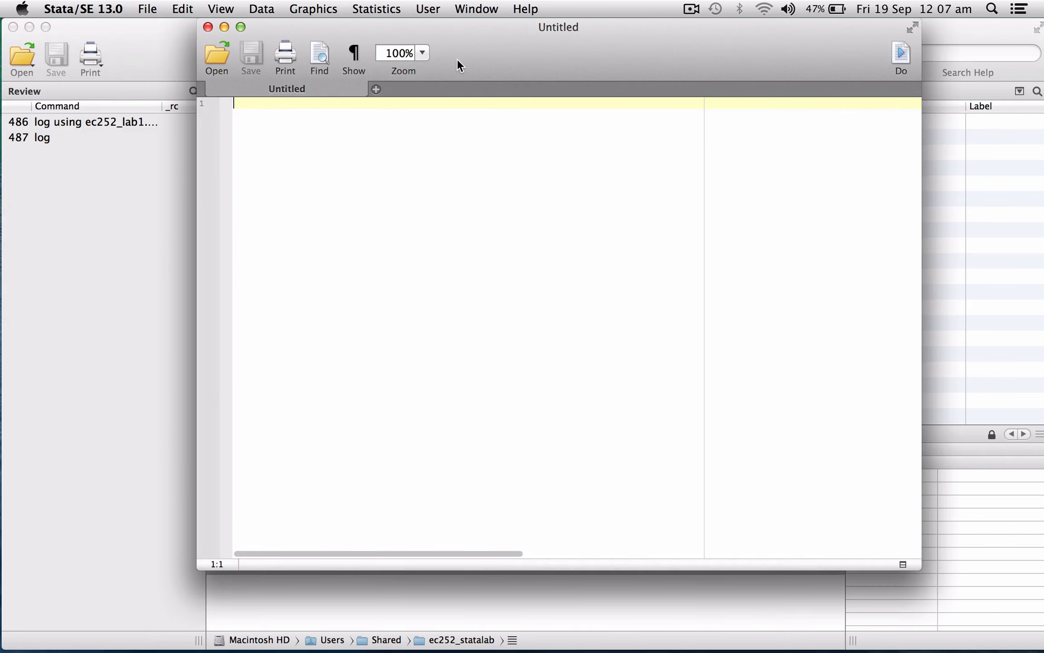
click(209, 28)
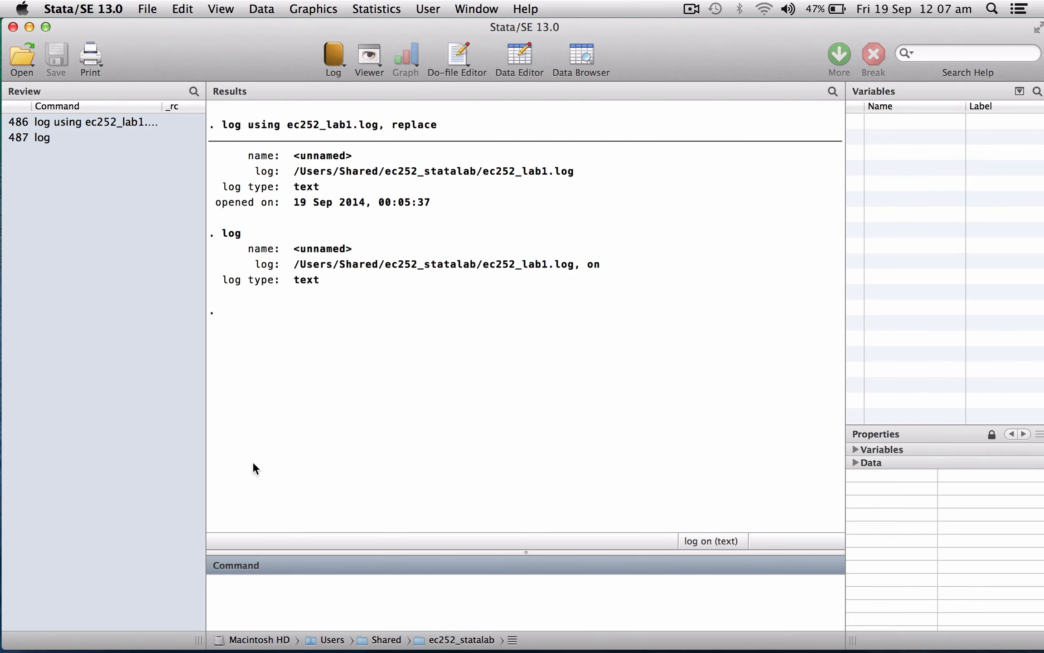
- Open a new do-file with the doedit command and write the line "log using ec252_lab1.log, replace" in it
text(doedit)
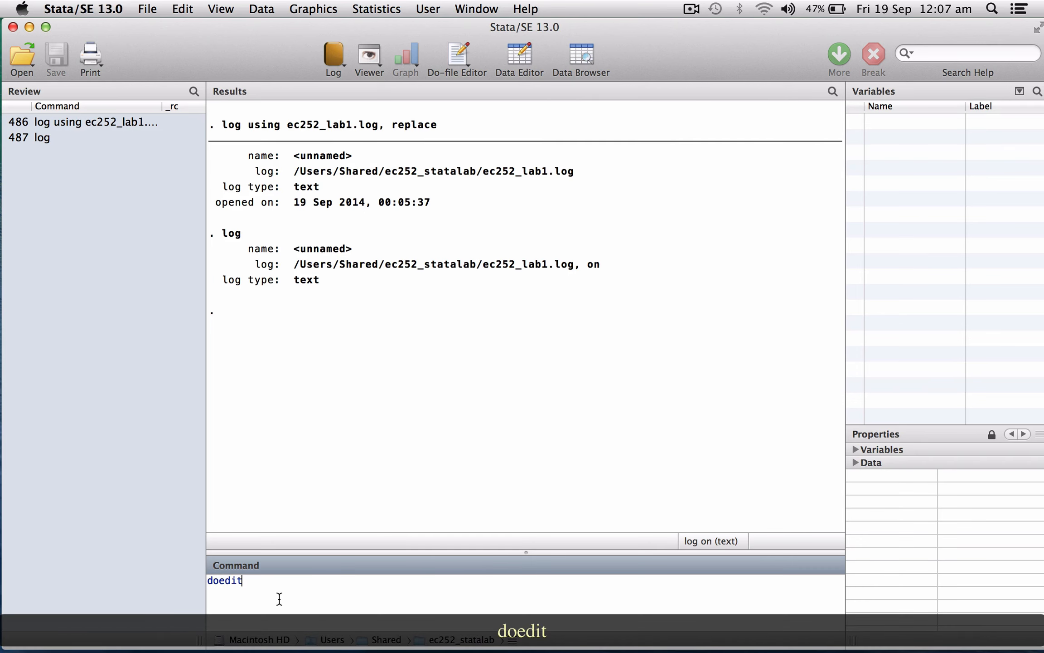
key(Return)
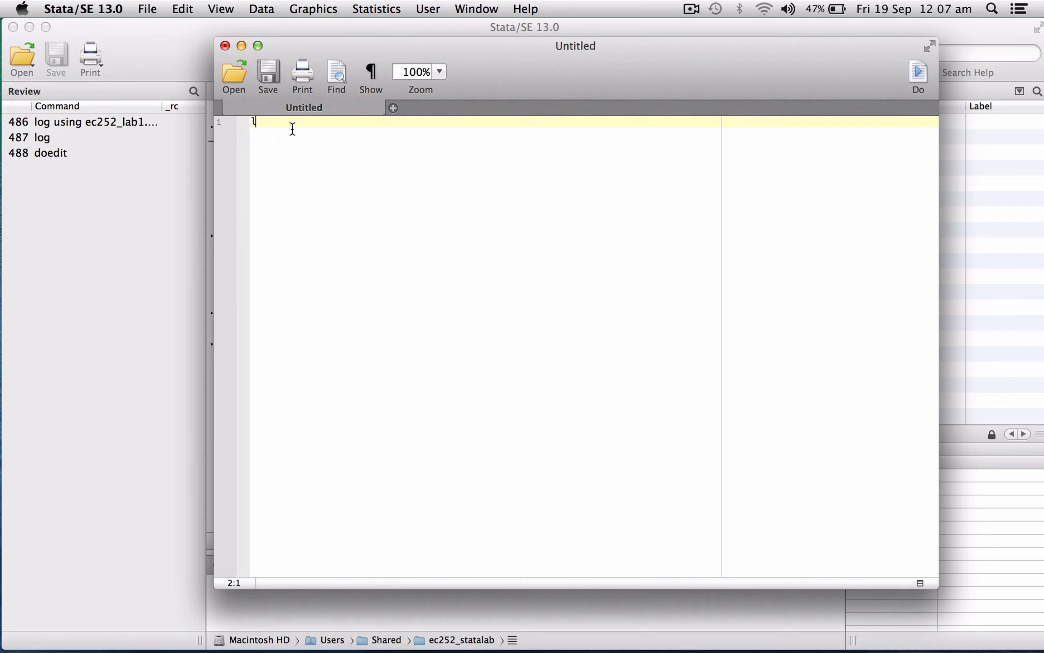
text(log using ec252_lab1.log, )
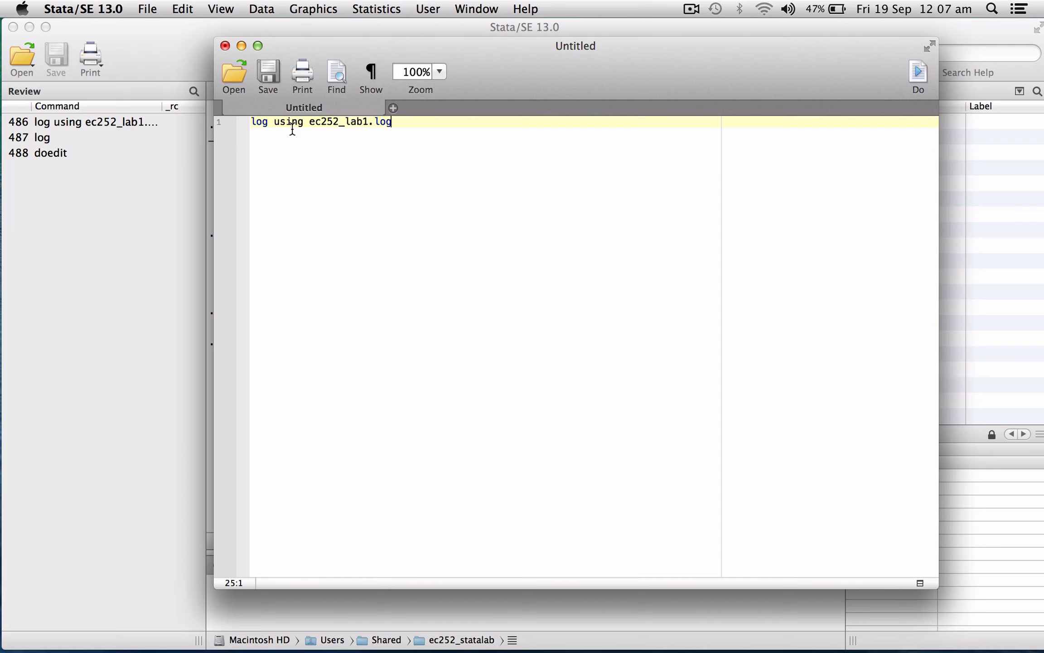
text(replace)
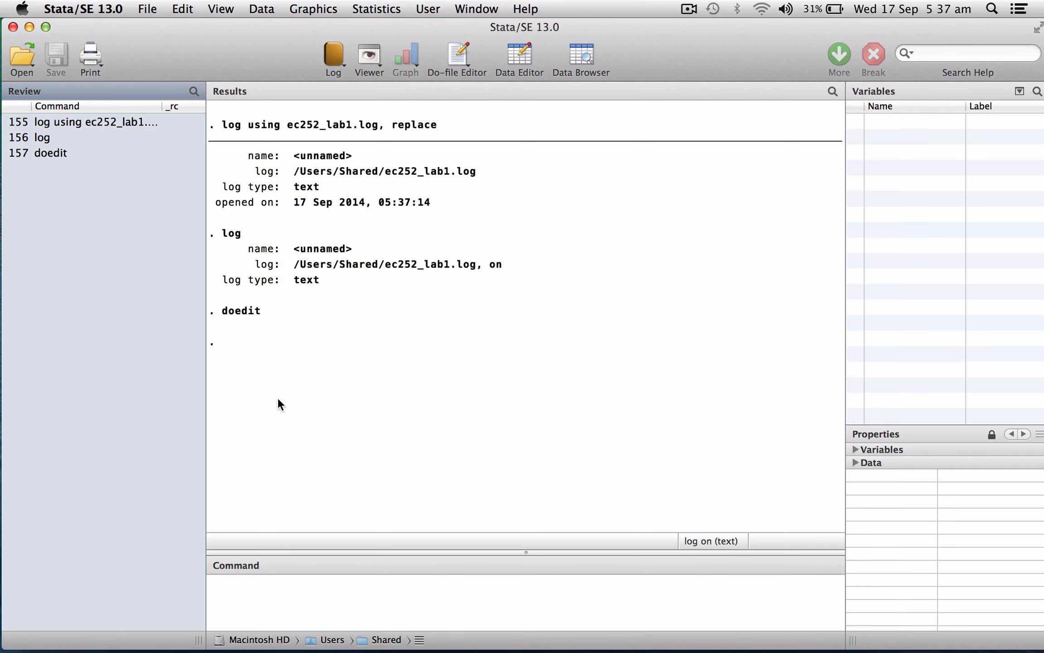
click(145, 13)
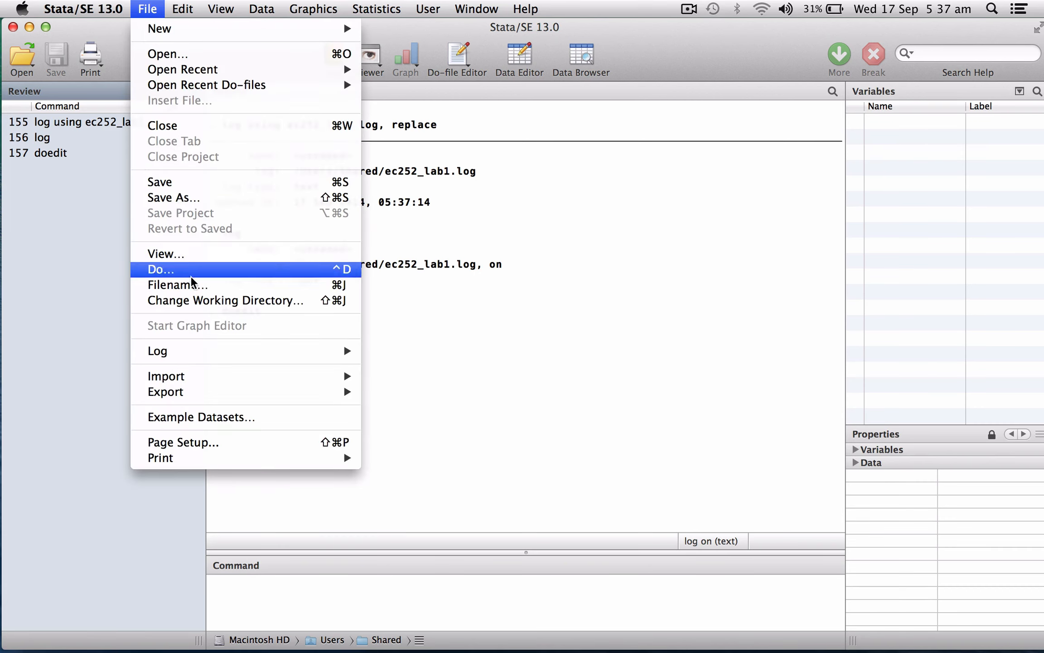
click(198, 300)
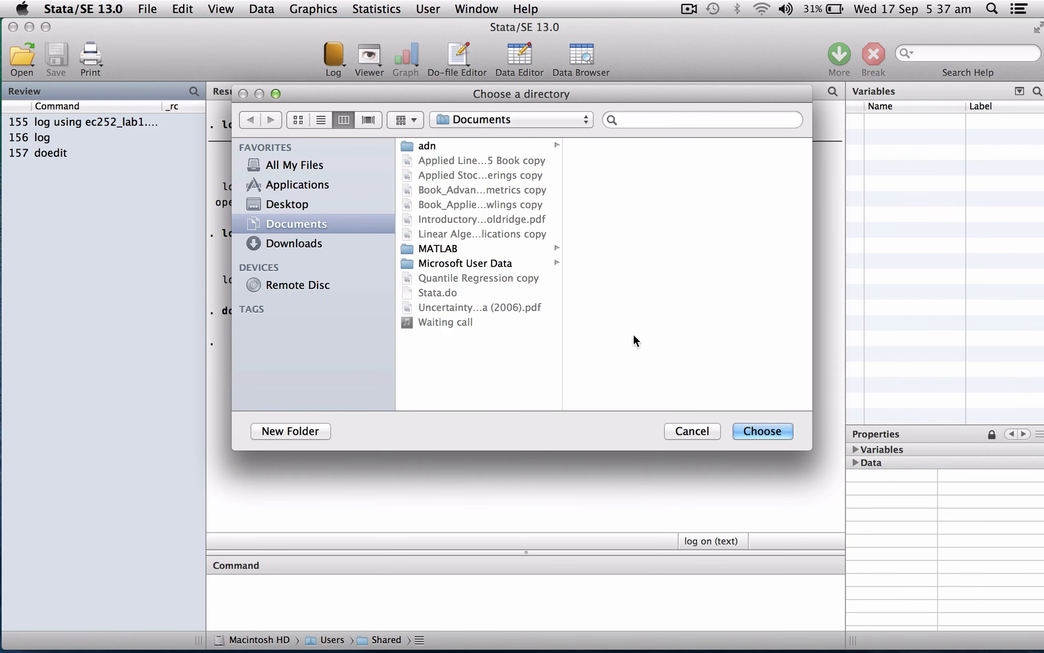
click(692, 432)
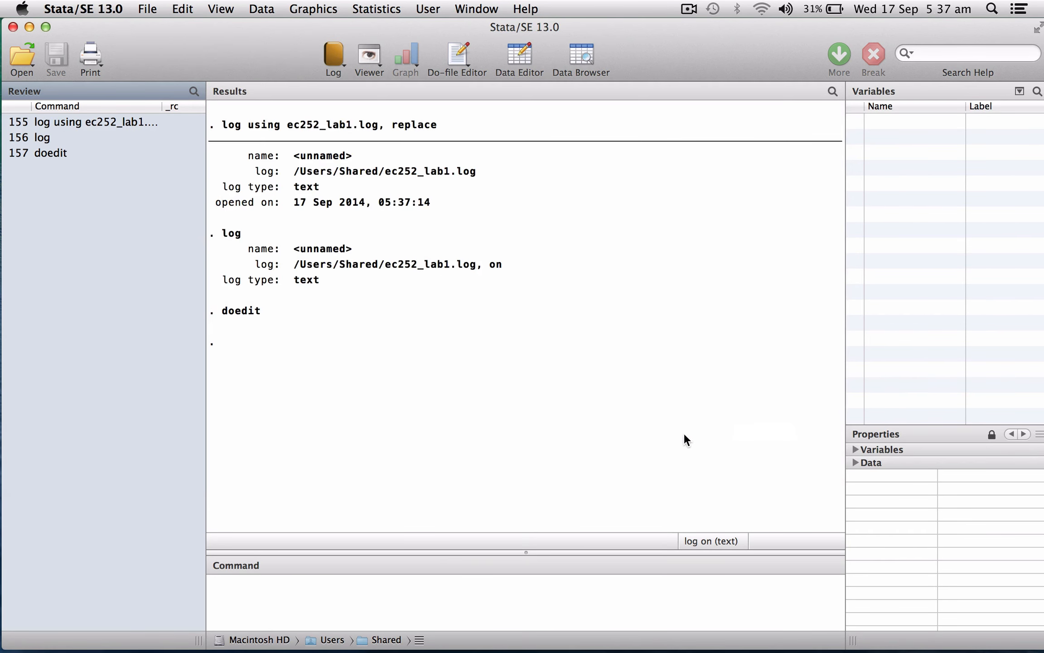
- Display the current working directory with the pwd command
click(491, 592)
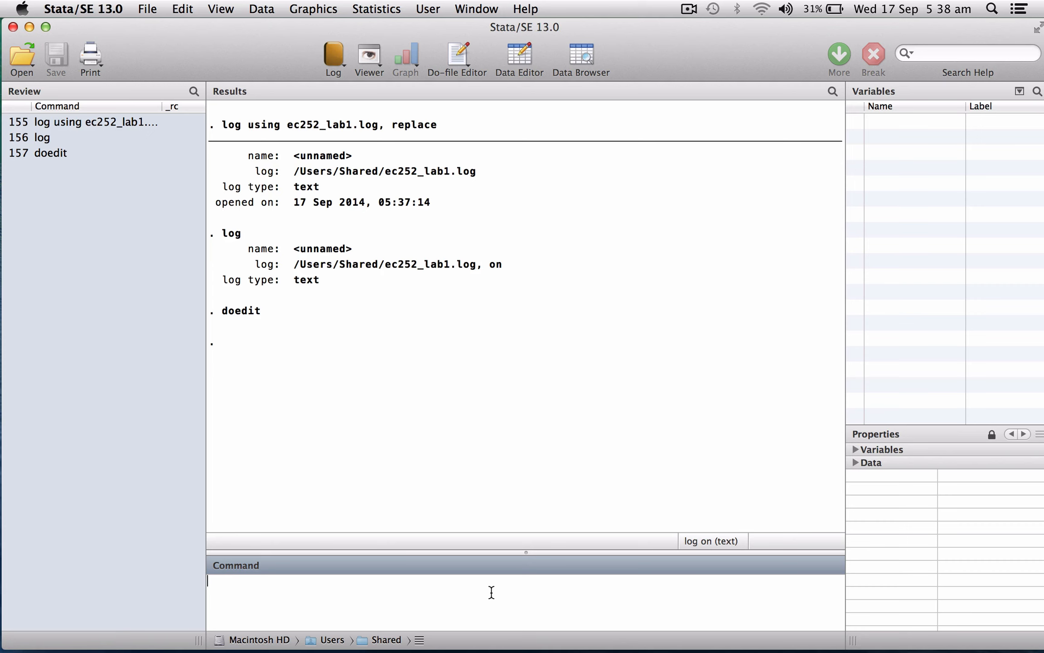
text(pwd)
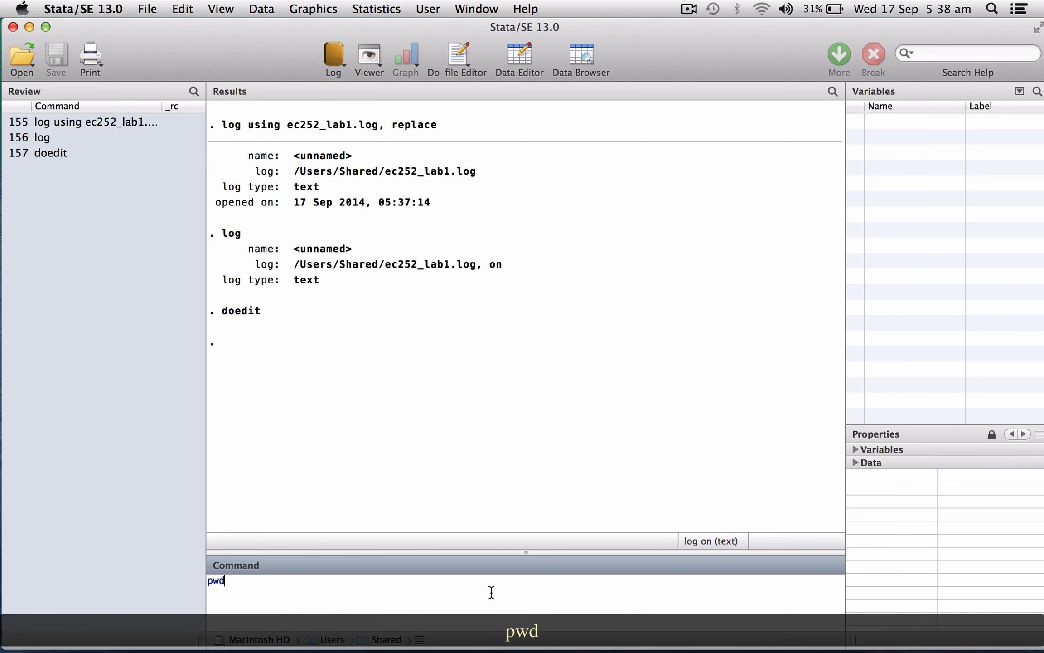
key(Return)
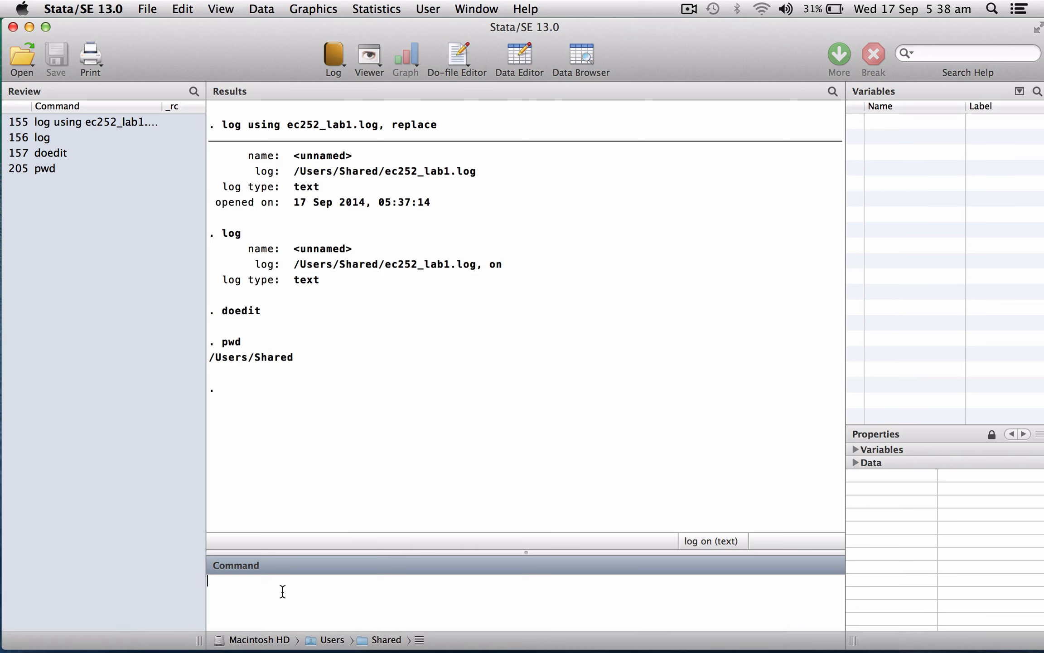
- Create a new folder named ec252_statalab in the current directory with the mkdir command
text(mkdir)
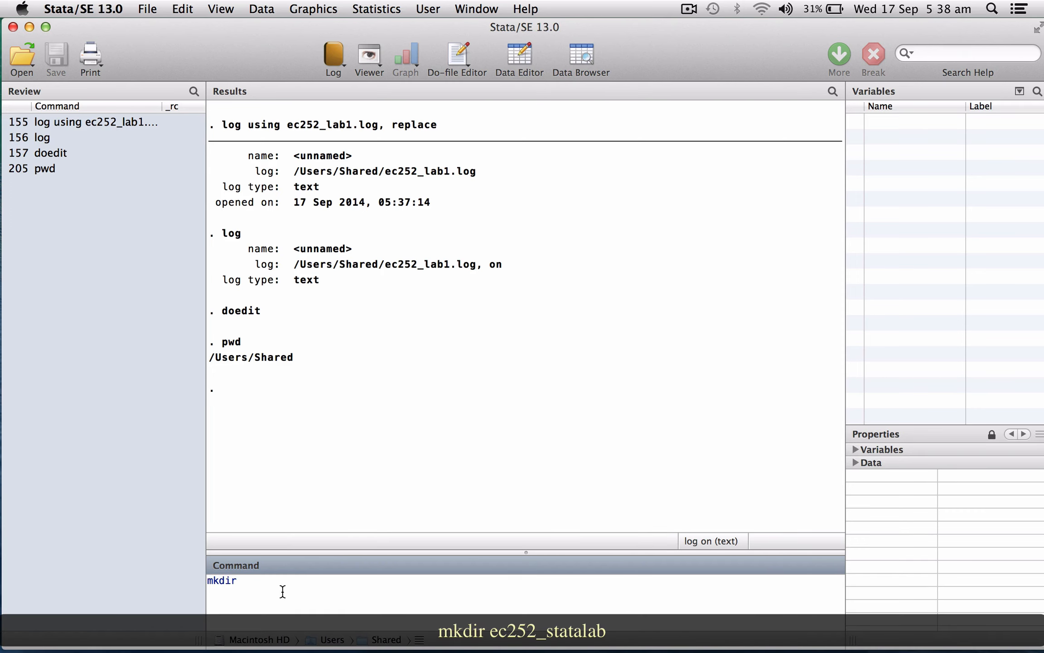
text( ec252_statalab)
key(Return)
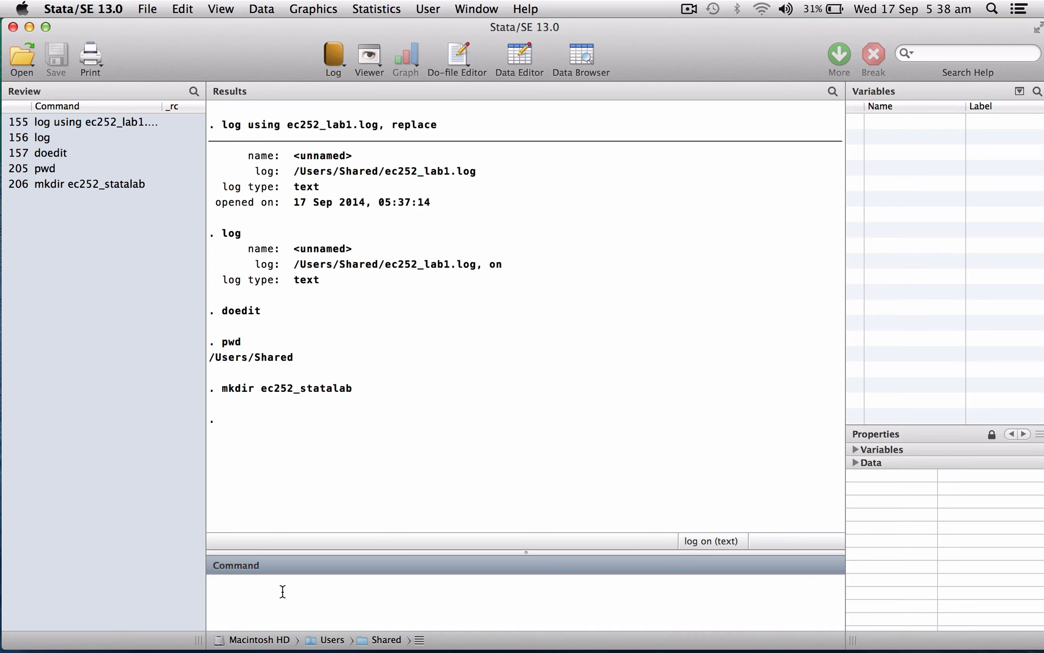
- Change the working directory to the ec252_statalab folder with the cd command
text(cd ec)
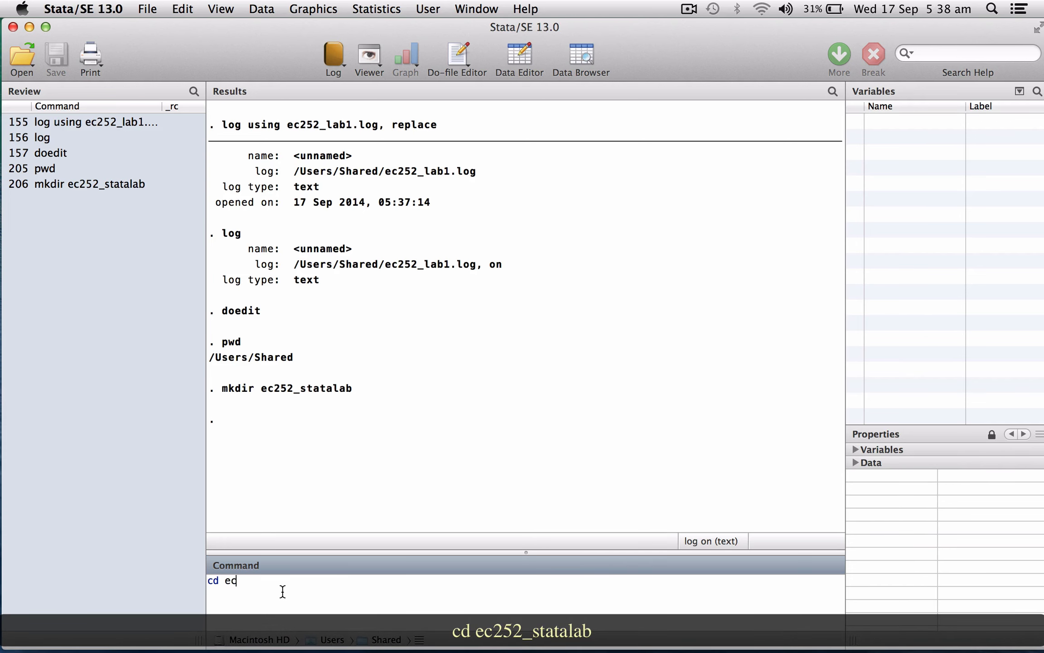
text(252_sttalab)
key(BackSpace)
key(BackSpace)
key(BackSpace)
key(BackSpace)
key(BackSpace)
text(atalab)
key(Return)
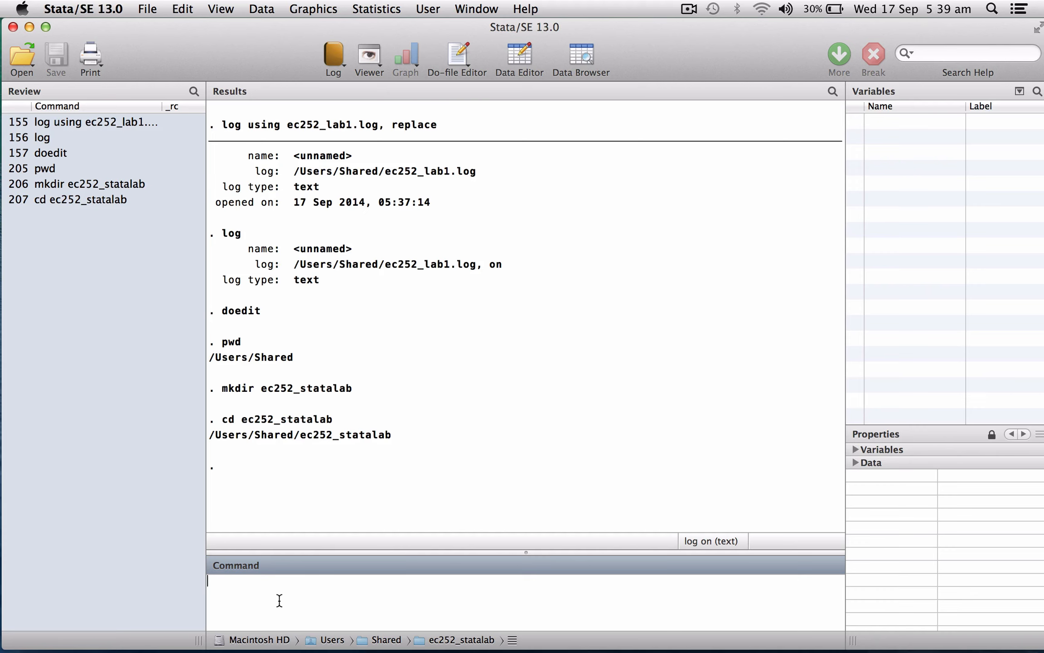
- Load the dataset /Users/Shared/ec252_lab_data1.dta with the use command and the clear option
text(use /Users/Shared/)
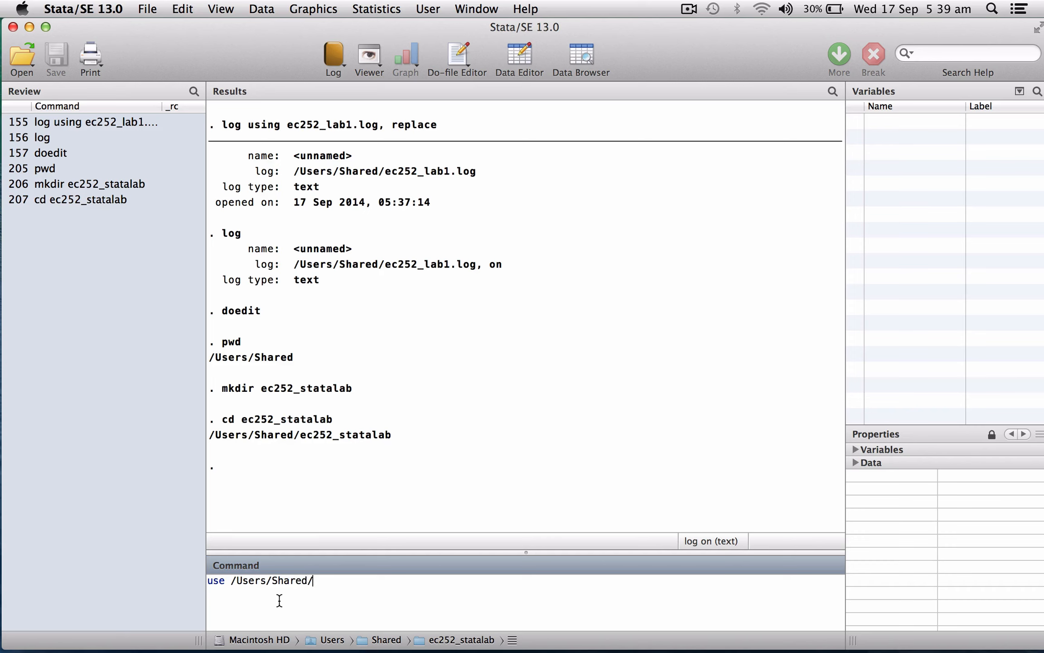
text(ec252_lab_data1.)
text(dta, clear)
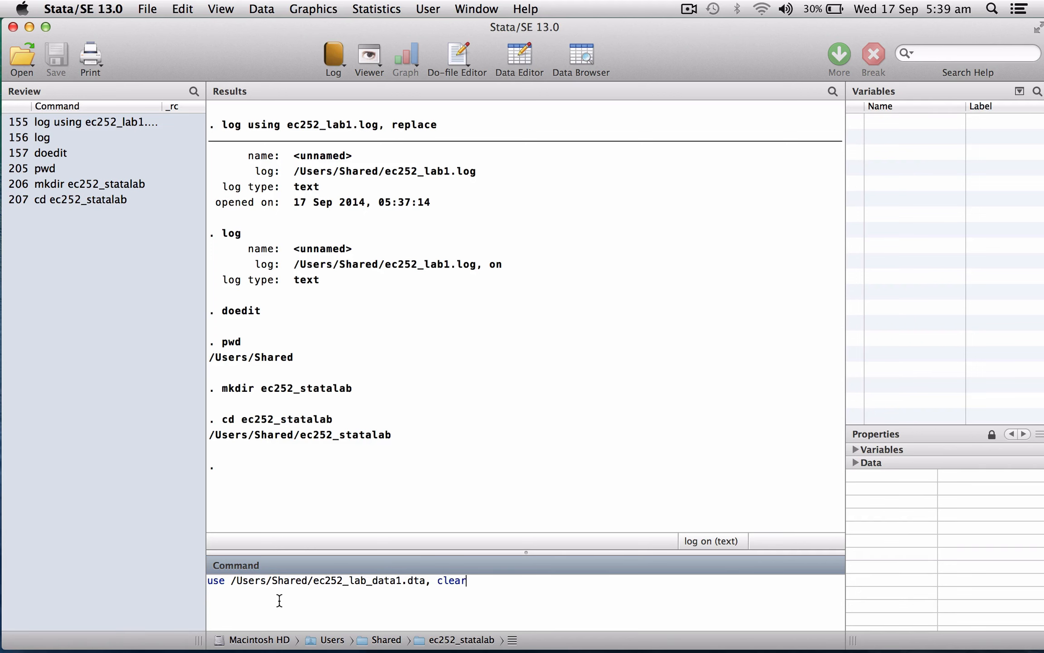
key(Return)
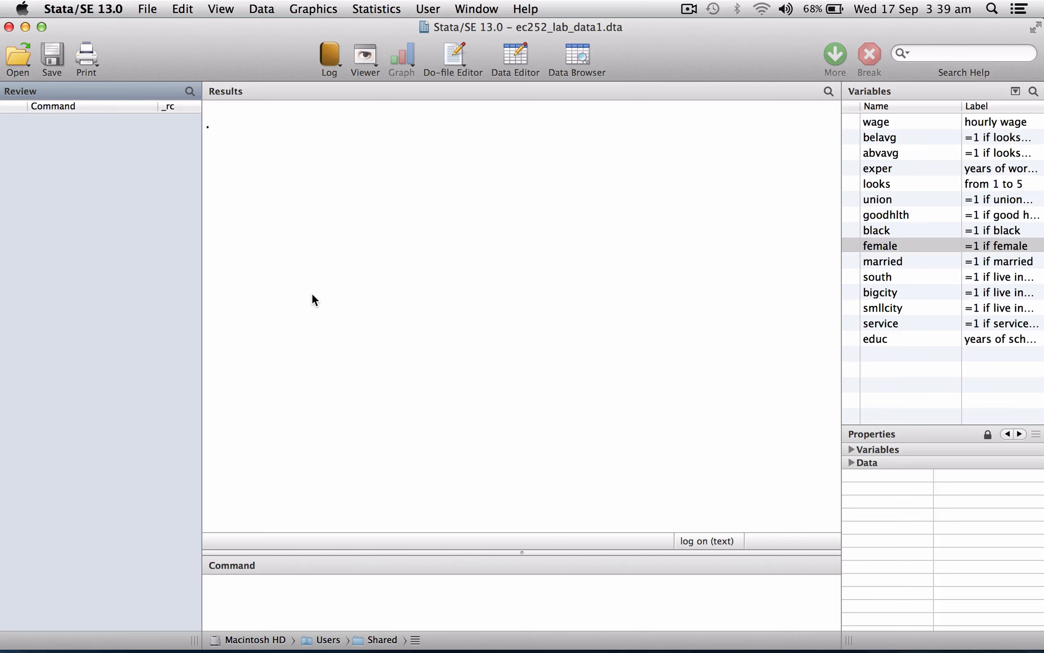
- Describe the loaded dataset's variables and show the output through to its end
text(describe)
key(Return)
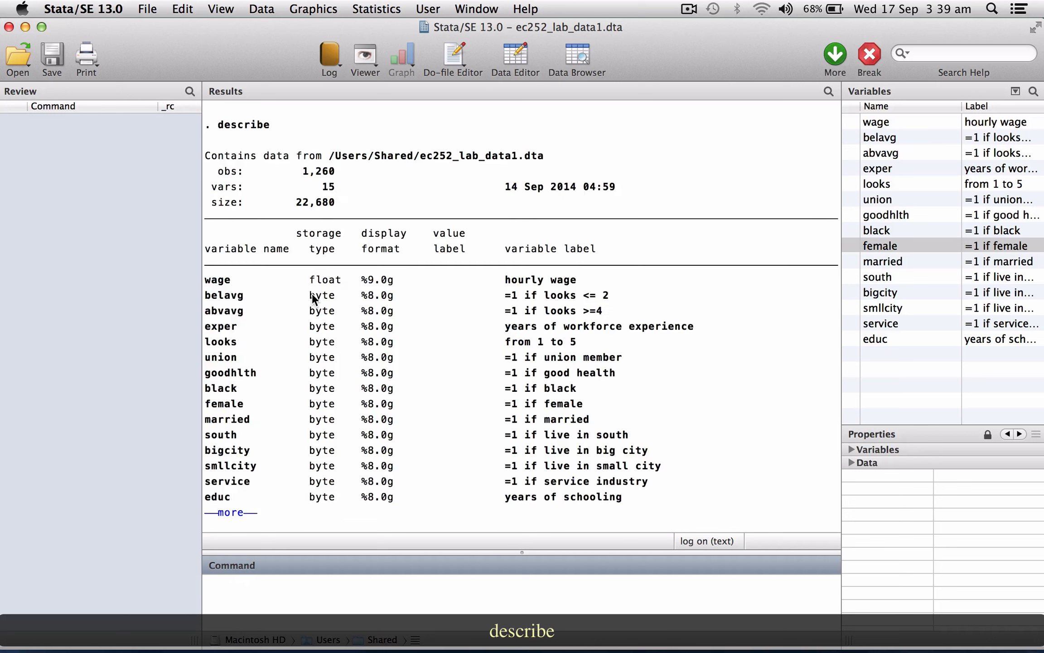
key(space)
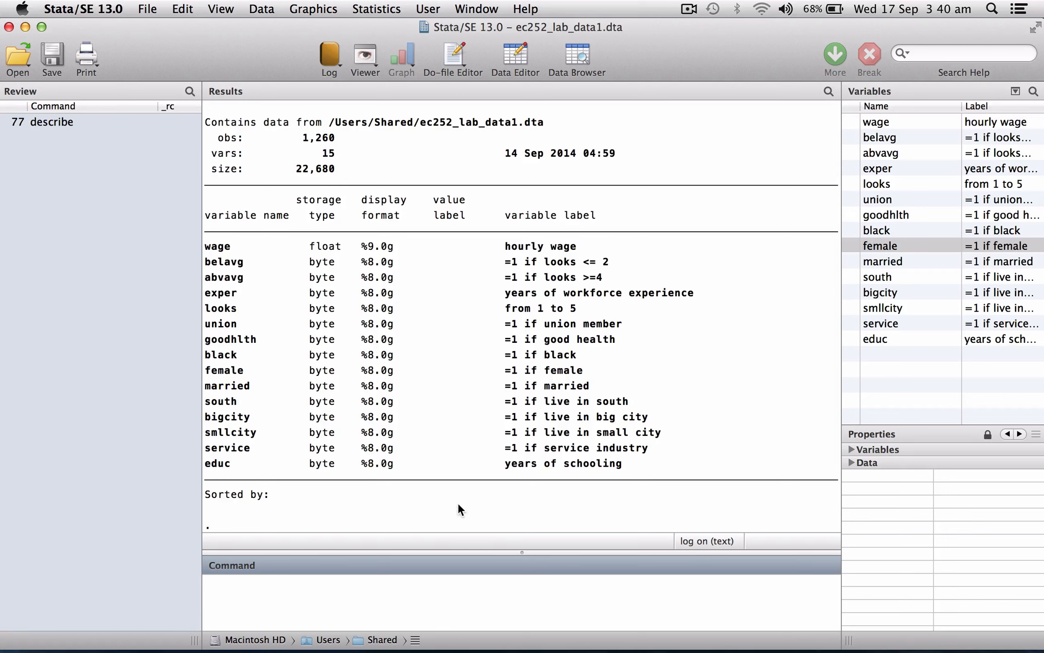
- Browse the observations of the variable female and close the data browser again
click(394, 614)
text(browse)
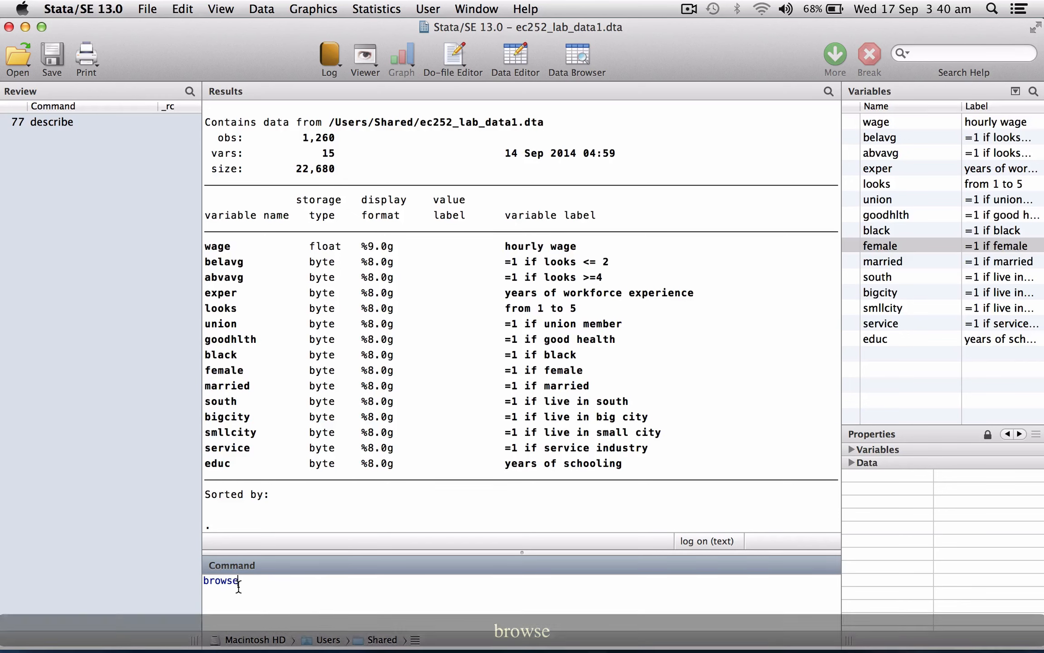
text( fend)
key(BackSpace)
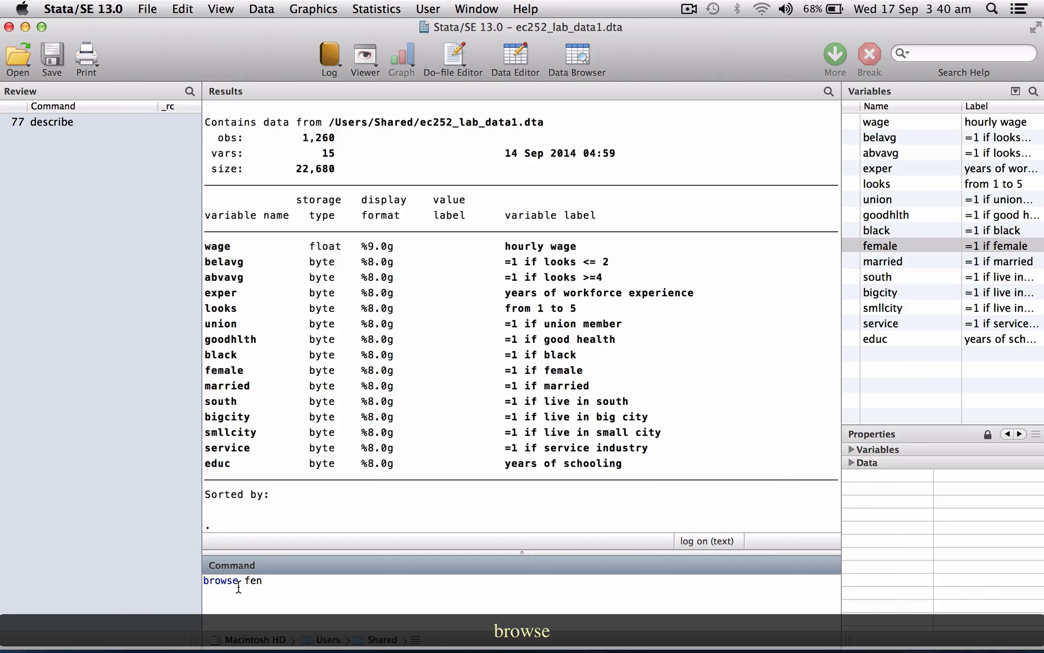
key(BackSpace)
text(male)
key(Return)
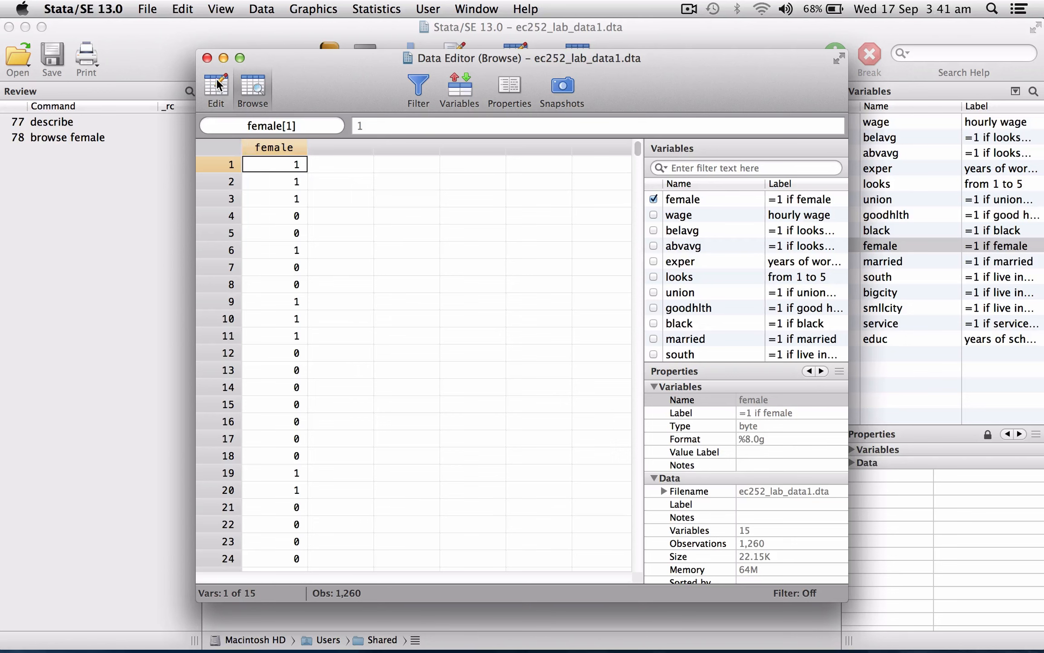
click(206, 59)
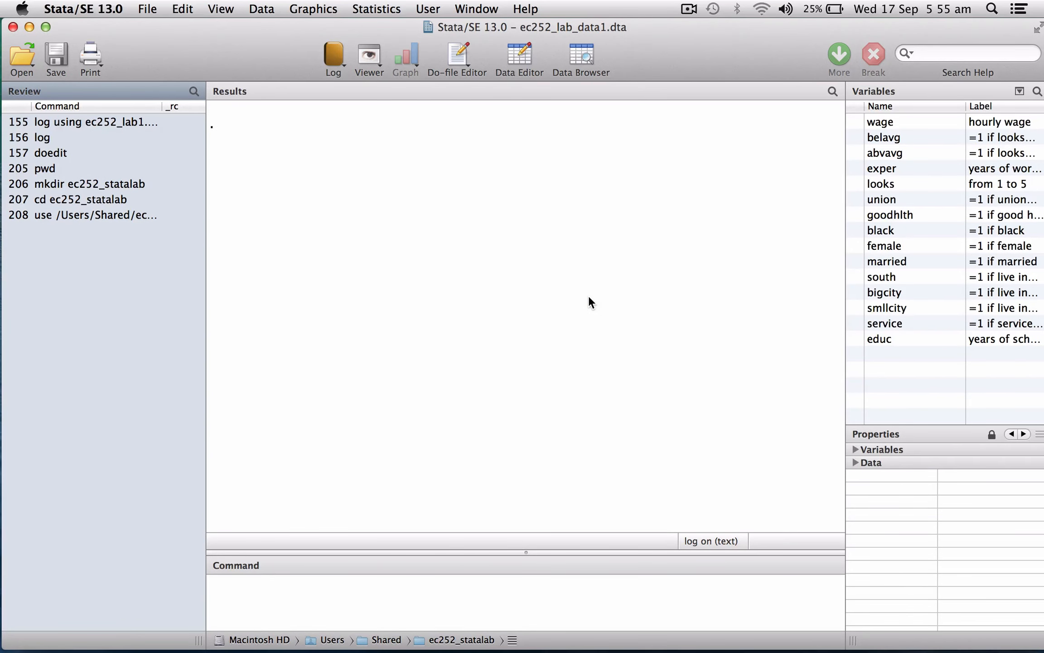
- Produce summary statistics for all variables and for wage alone with the summarize command
text(summarize)
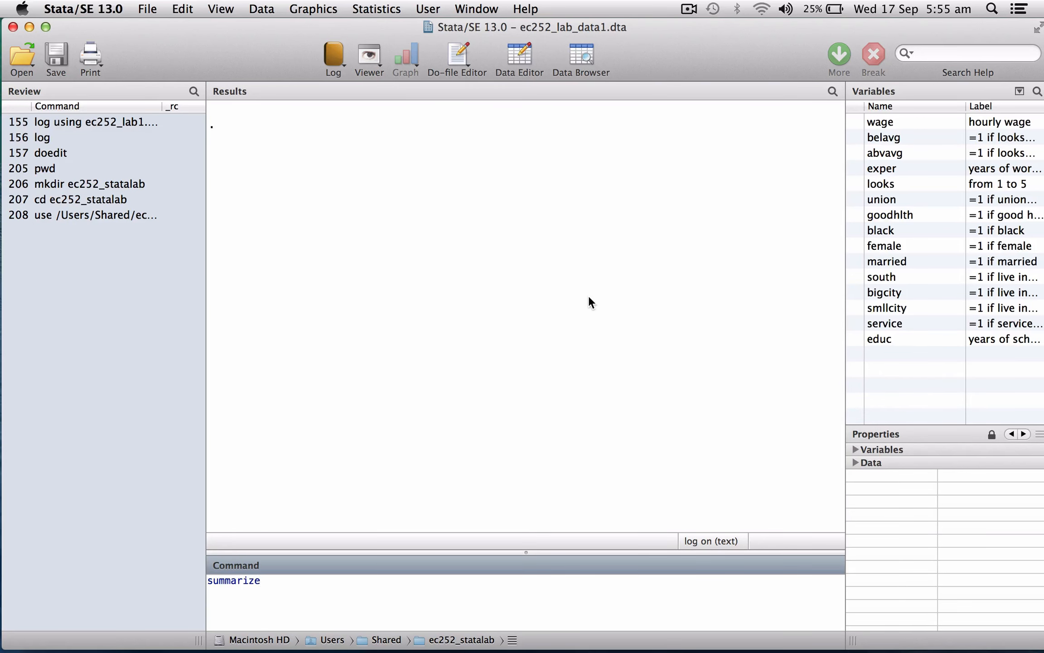
key(Return)
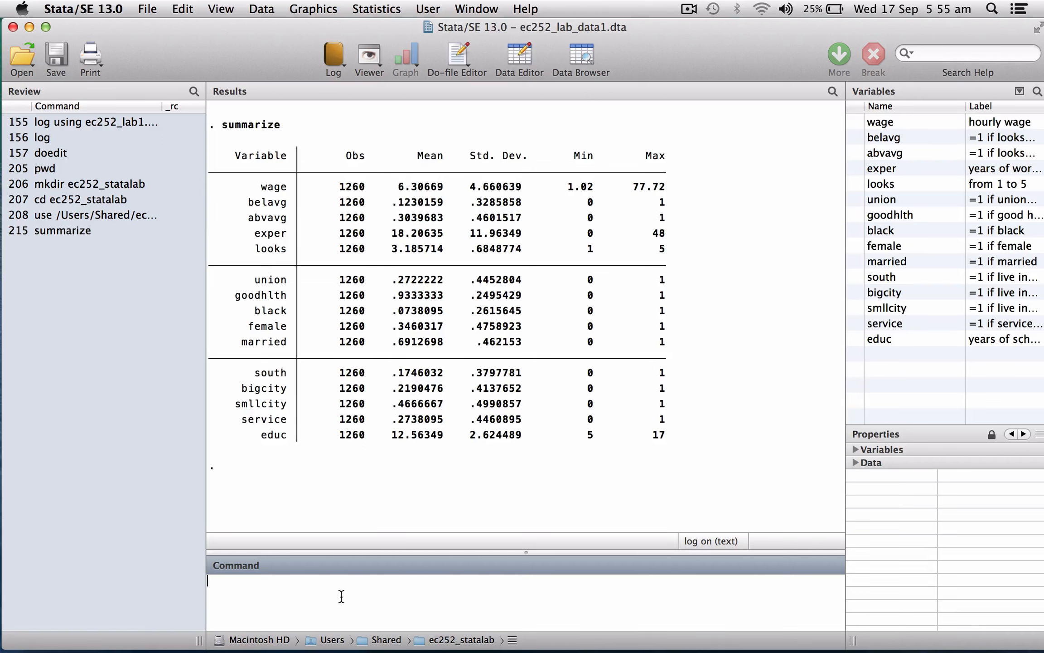
text(summarize wa)
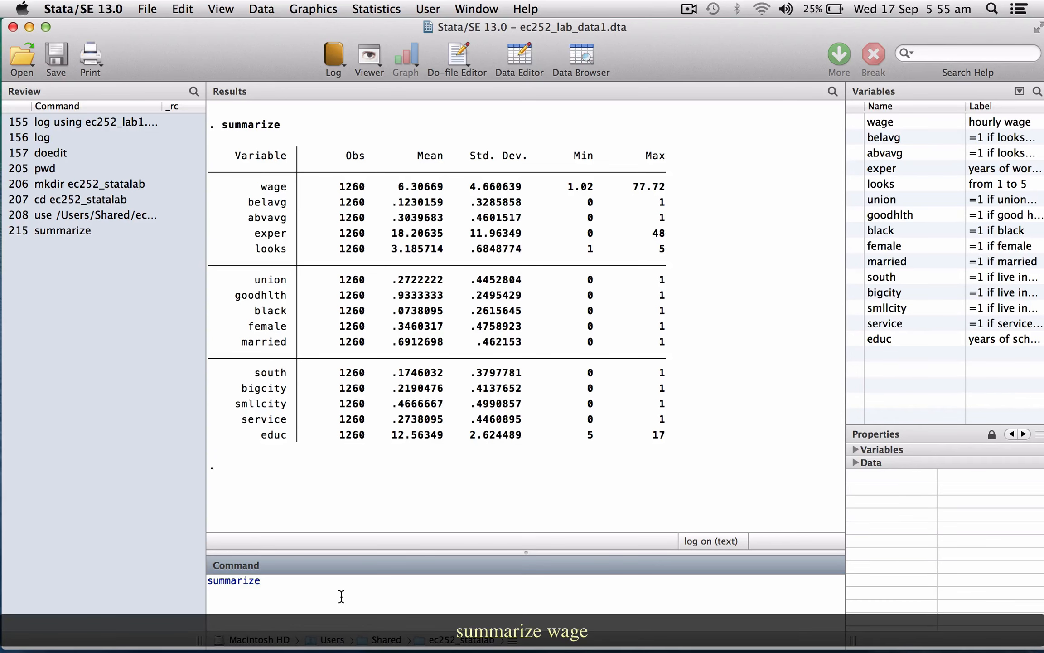
text(ge)
key(Return)
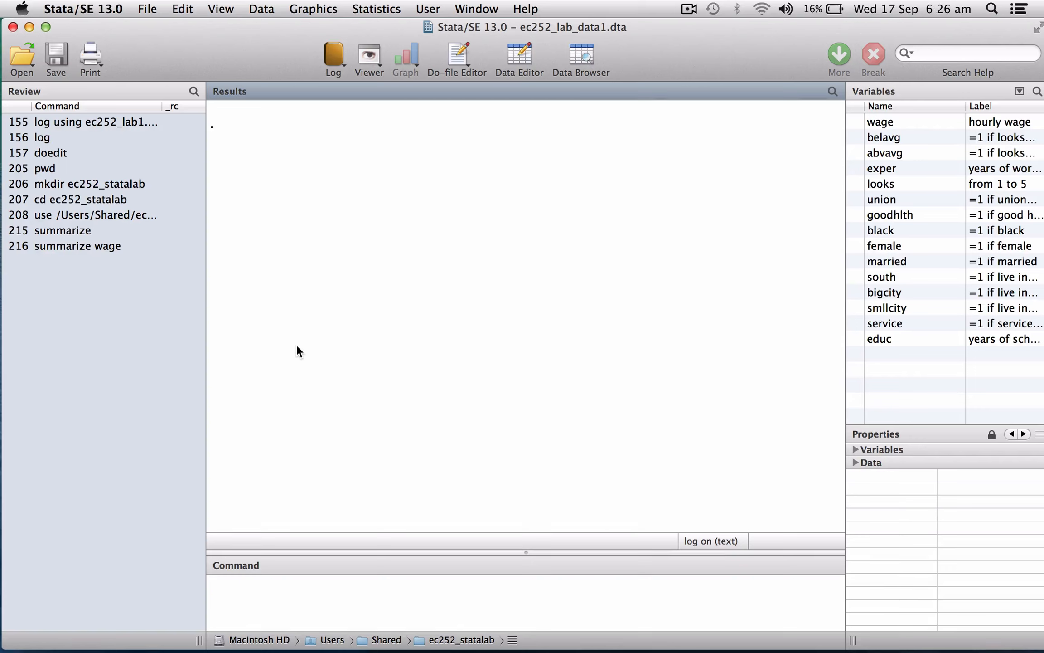
- Look up the help page of the summarize command to read its syntax and options
text(help)
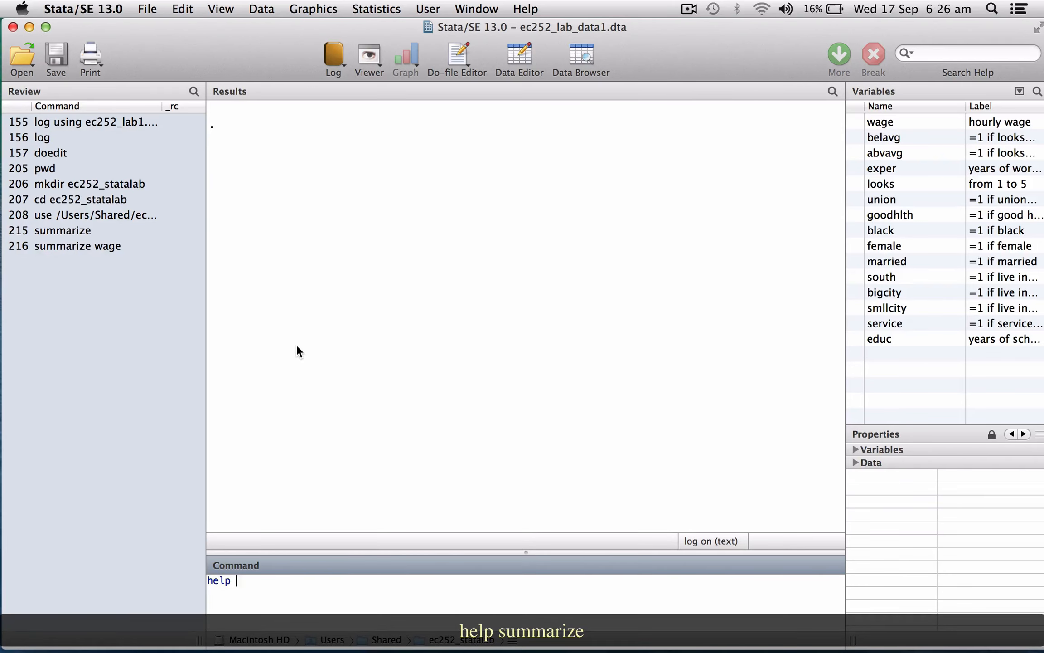
text( summarize)
key(Return)
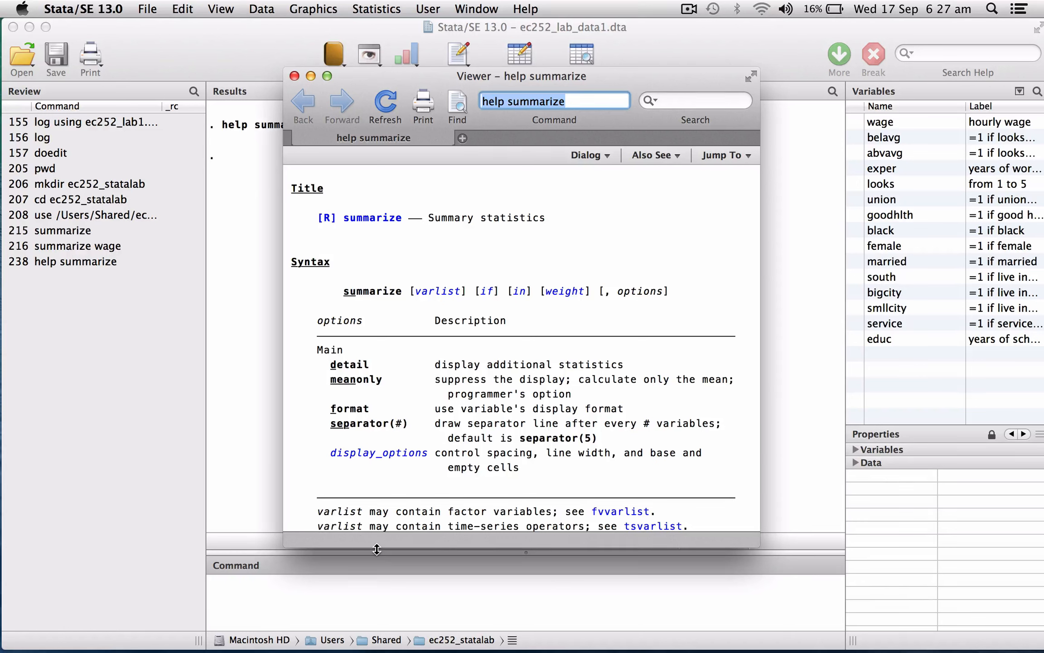
- Produce detailed summary statistics for wage using summarize with the detail option
click(345, 596)
text(su)
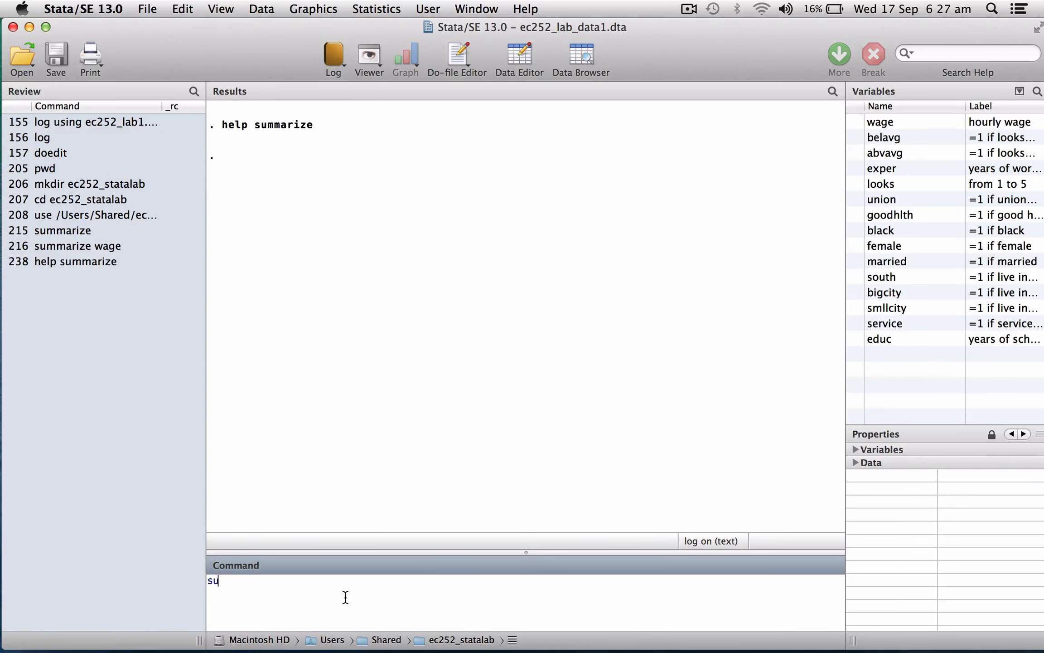
text(mmarize)
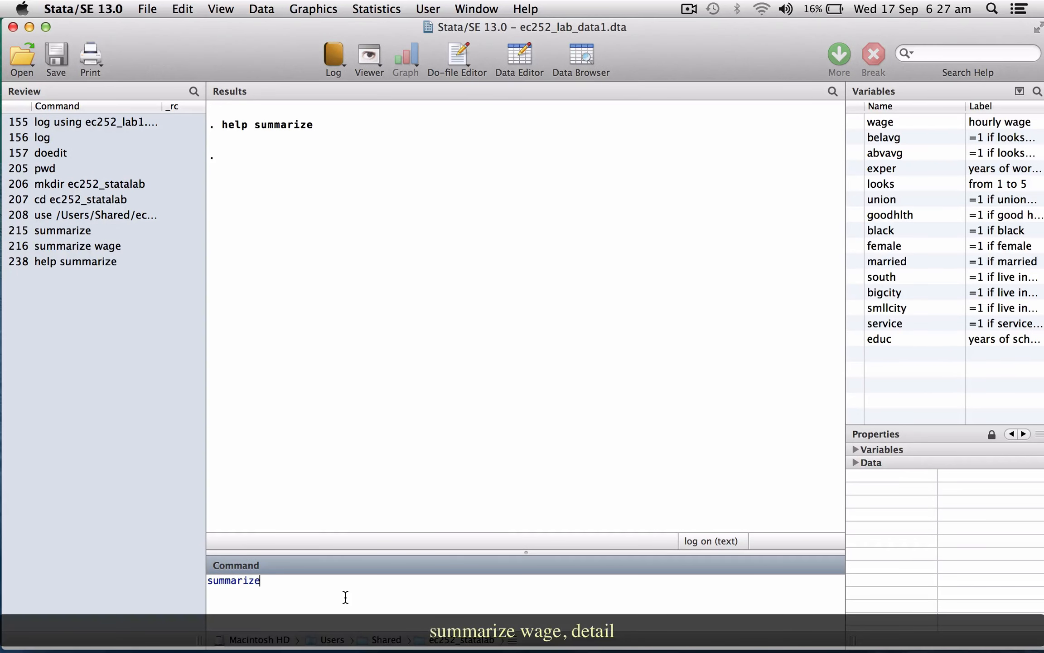
text( wage, detail)
key(Return)
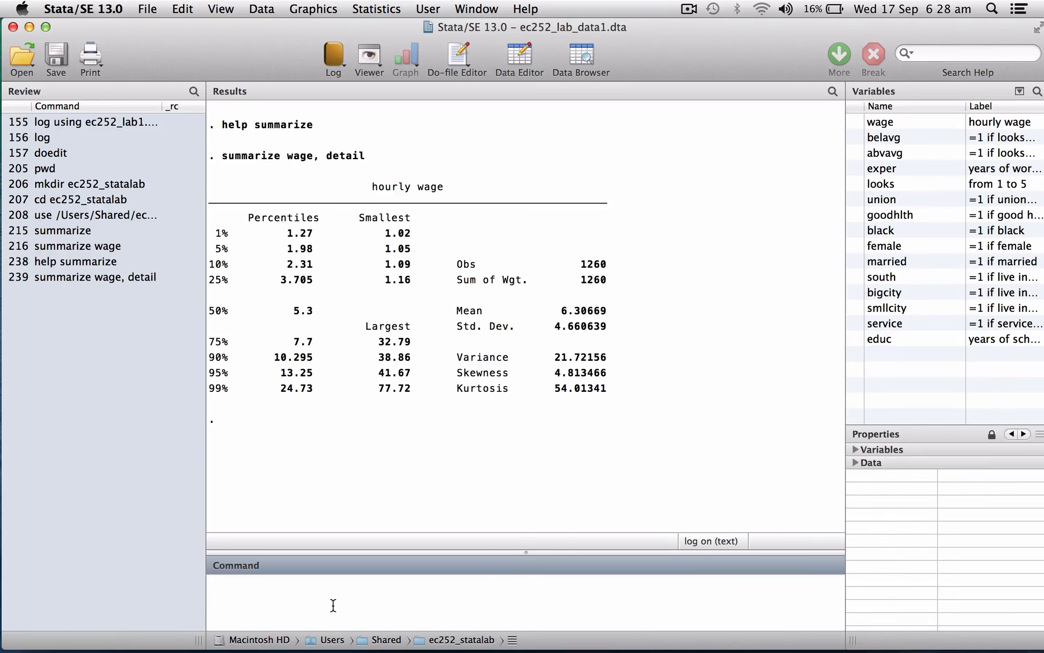
- Reopen the help page of the summarize command to check how its name and options can be abbreviated
key(Up)
key(Up)
key(Return)
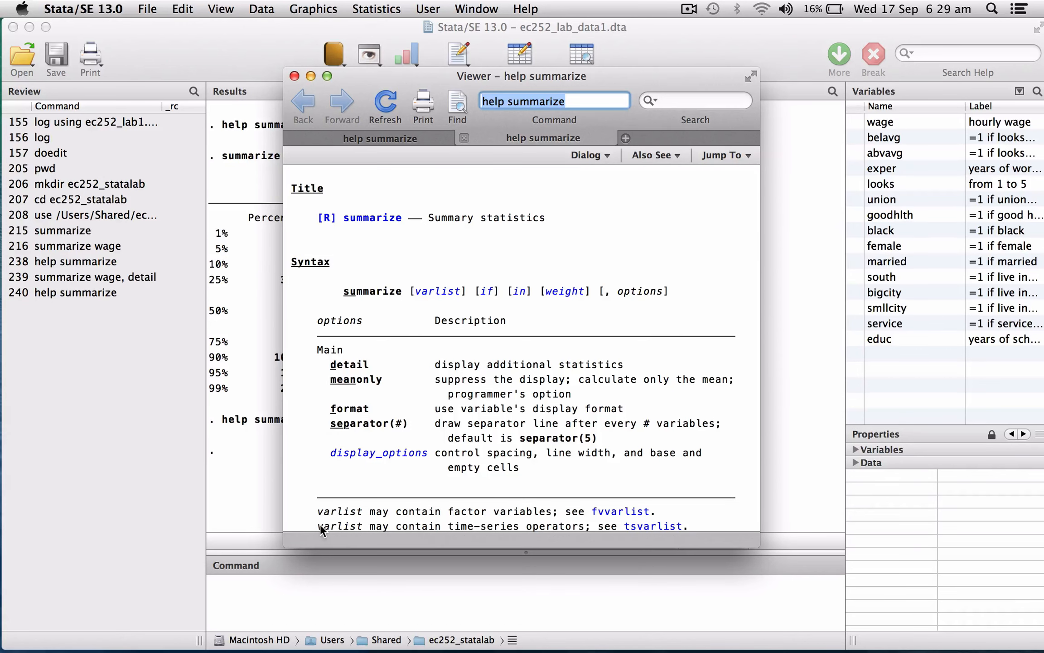
- Run the detailed summary of wage in abbreviated form as su wage, d
click(321, 606)
text(s)
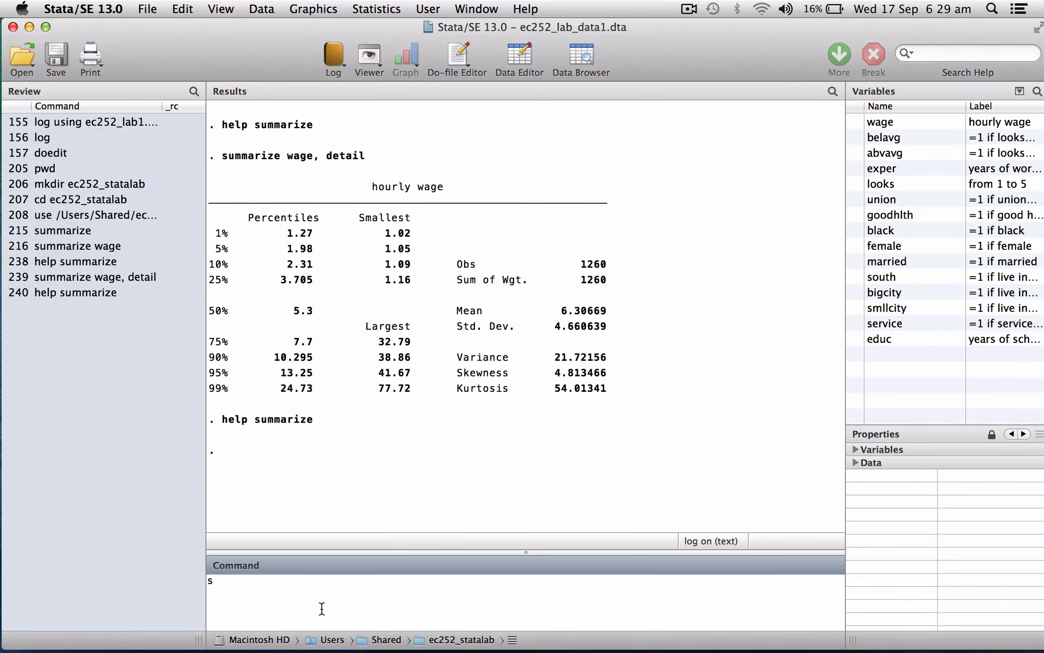
text(u wage)
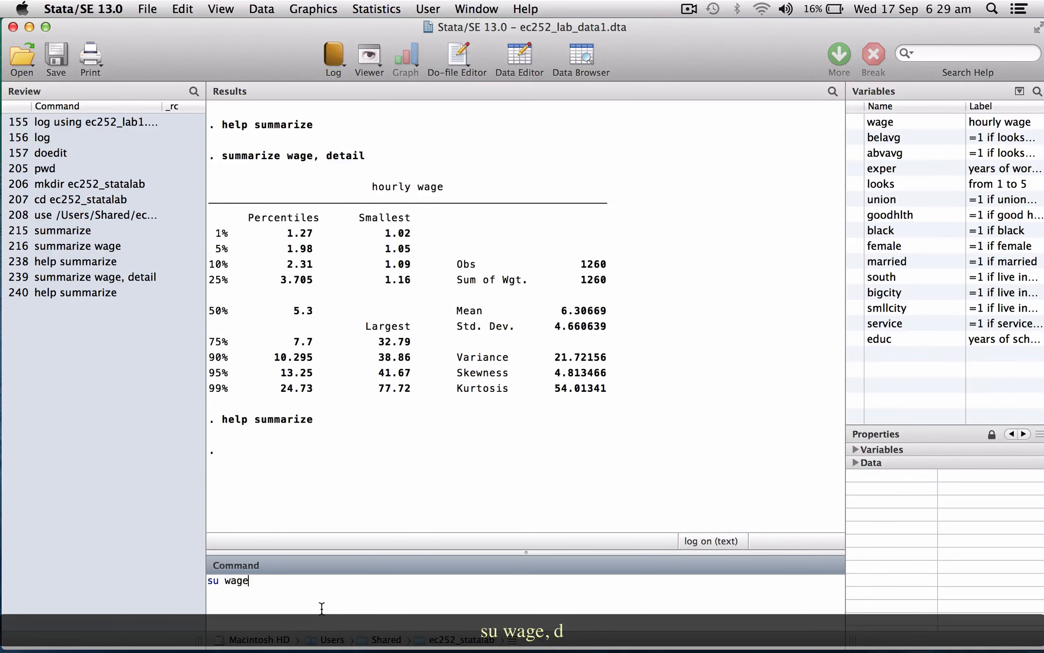
text(, d)
key(Return)
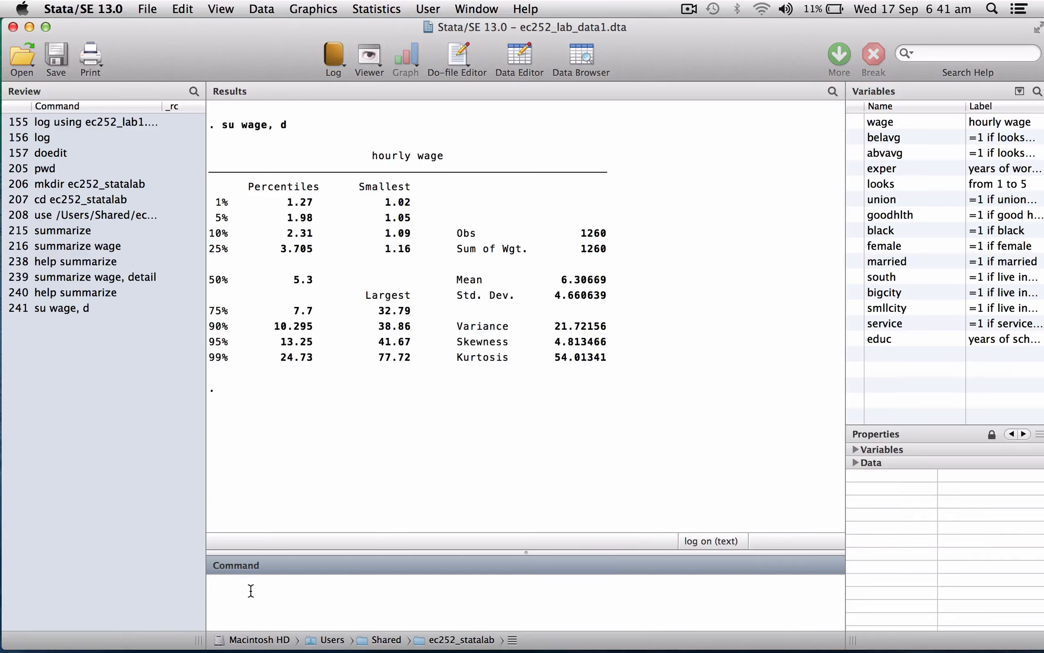
- Plot a histogram of wage for all observations, naming the graph hist1 with the replace option
text(histogeam)
key(BackSpace)
key(BackSpace)
key(BackSpace)
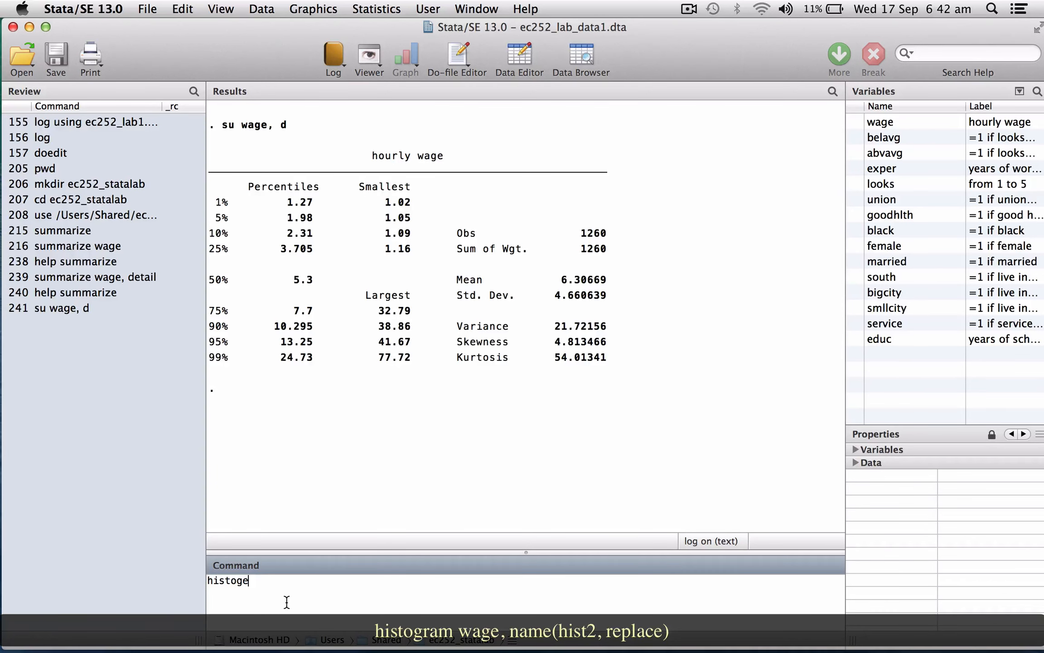
text(ram wage, name(hist1)
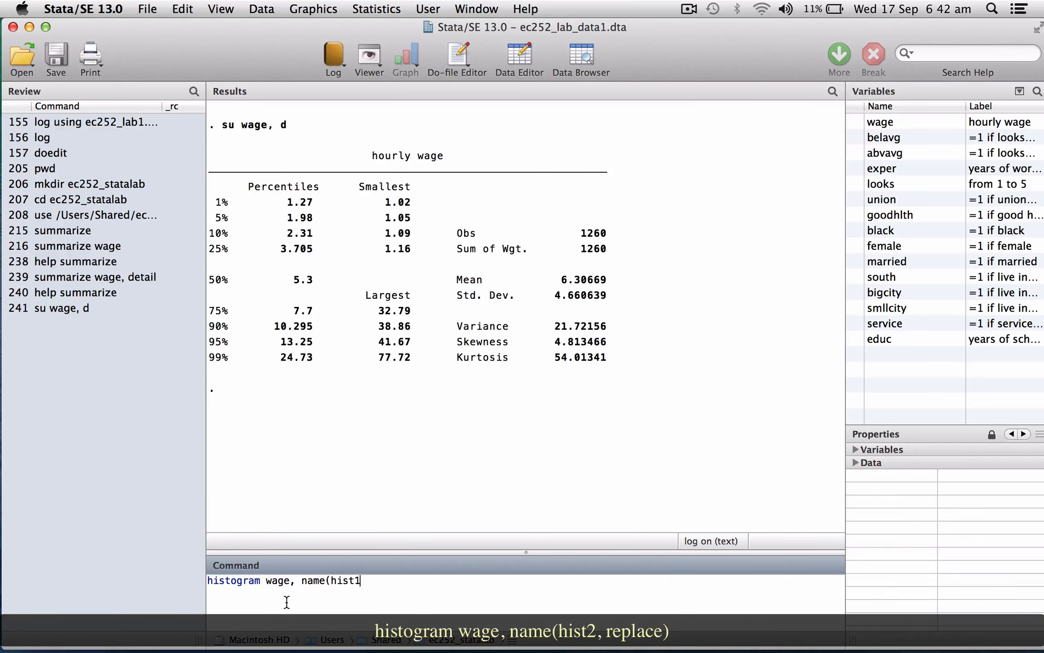
text(,replace))
key(Return)
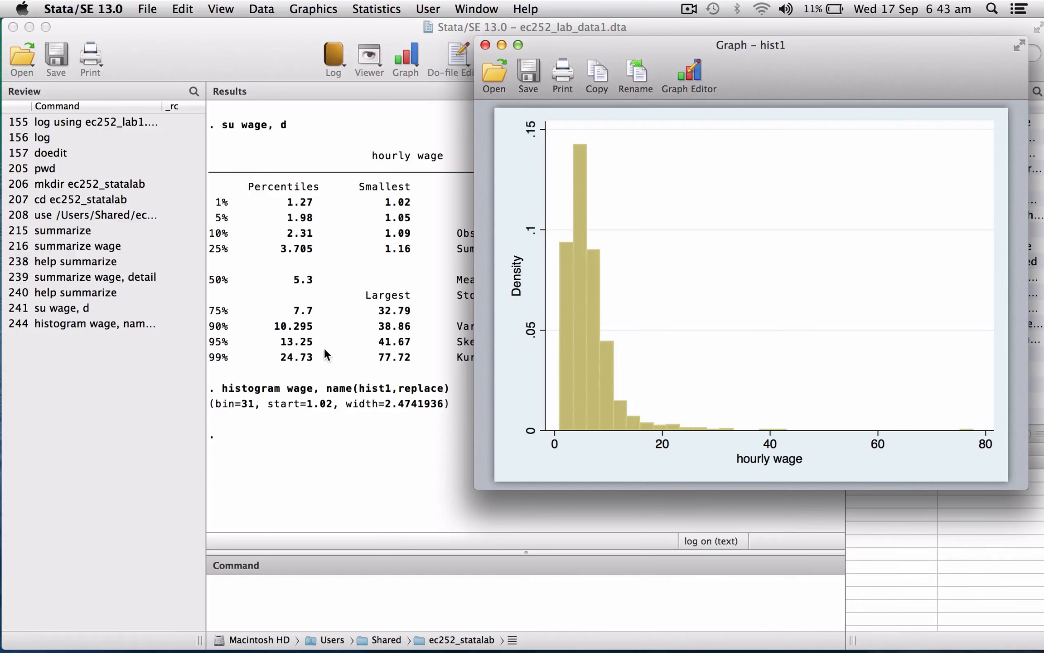
- Plot a histogram of wage restricted to wage>=1.98 & wage<=13.25, naming the graph hist2 with the replace option
click(274, 595)
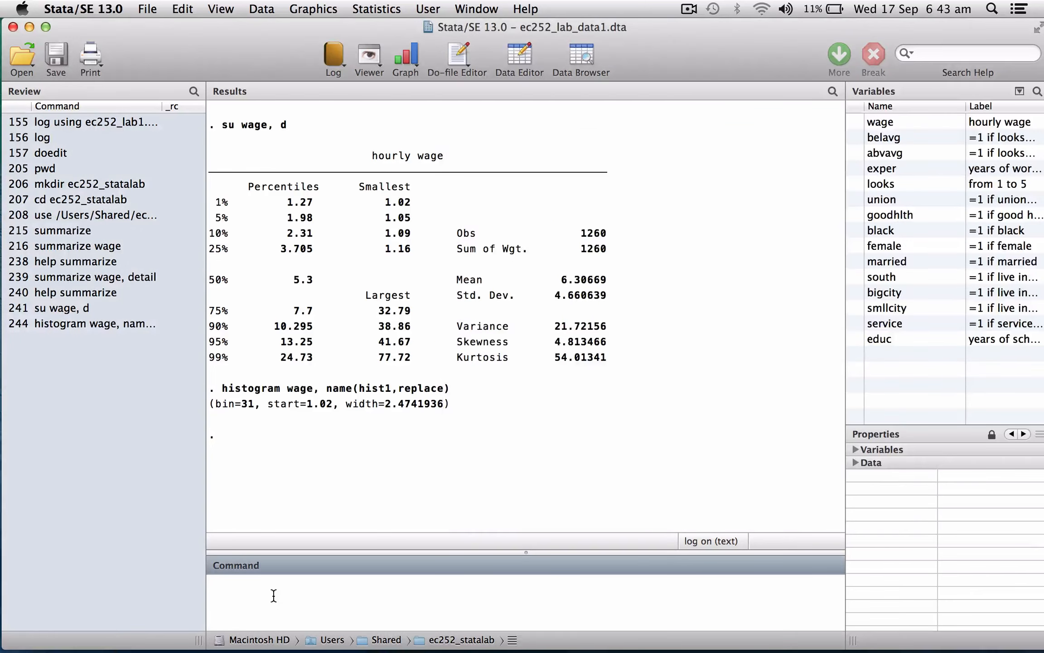
text(histogram )
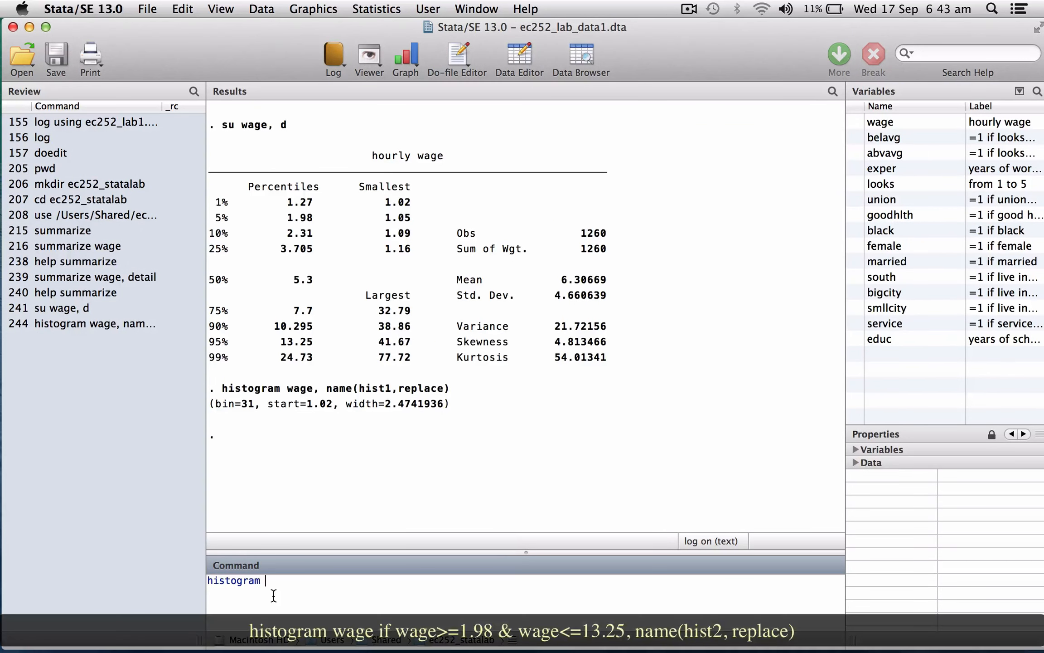
text(wage if wage>=1.98 & wage)
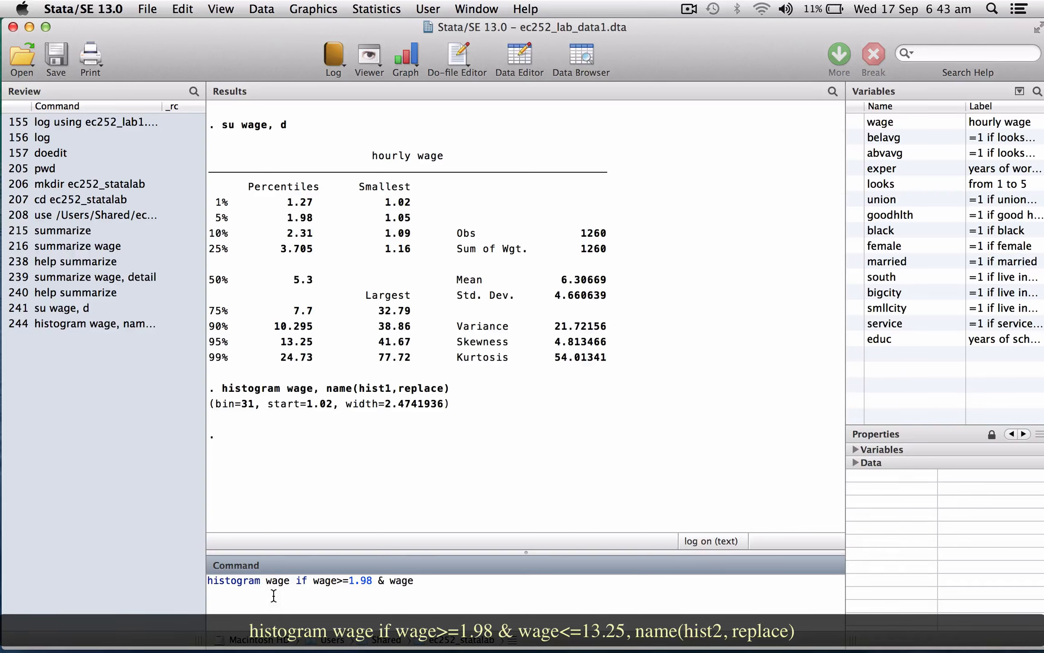
text(<=13.25, name(hist2, repl)
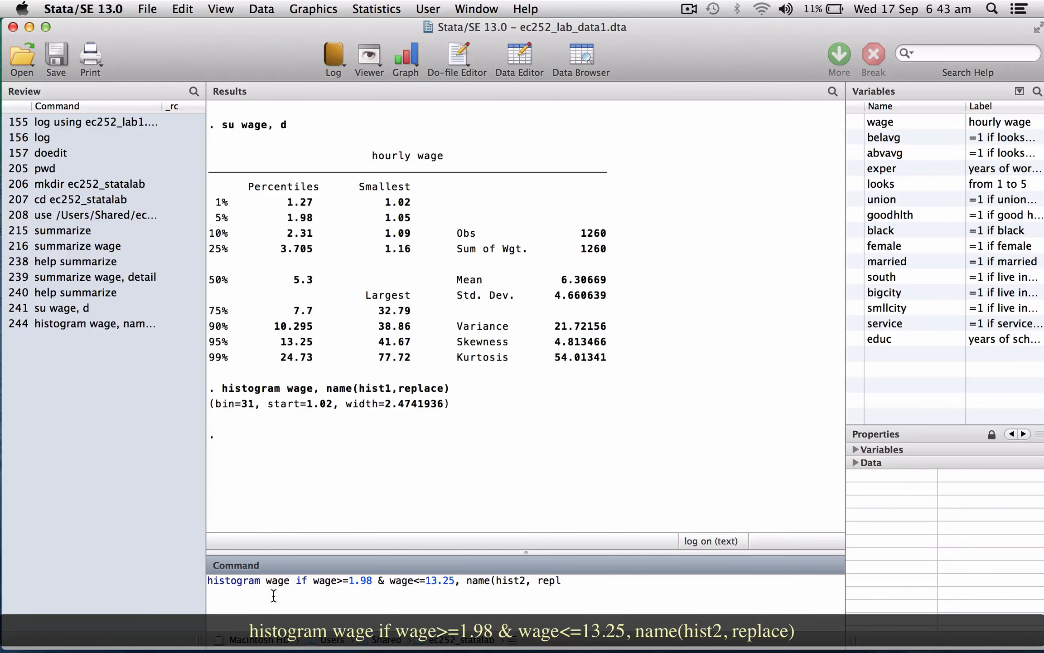
text(ace))
key(Return)
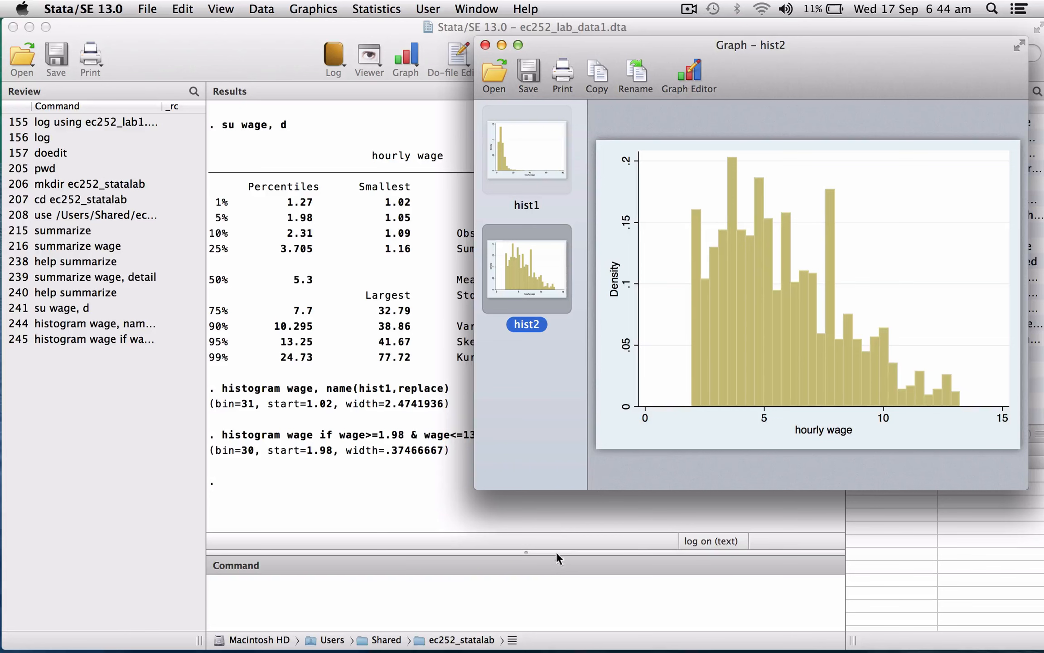
- Plot the histogram of wage for wage>=1.98 & wage<=13.25 with a normal curve (norm), naming the graph hist3 with replace
click(544, 592)
text(hi)
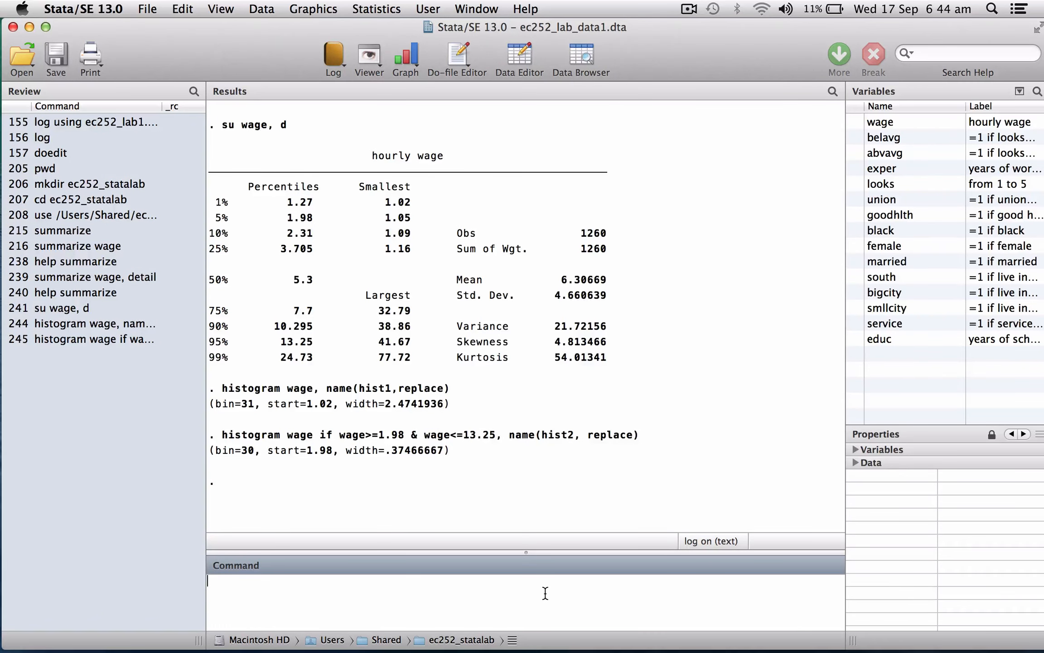
text(stogram wage,)
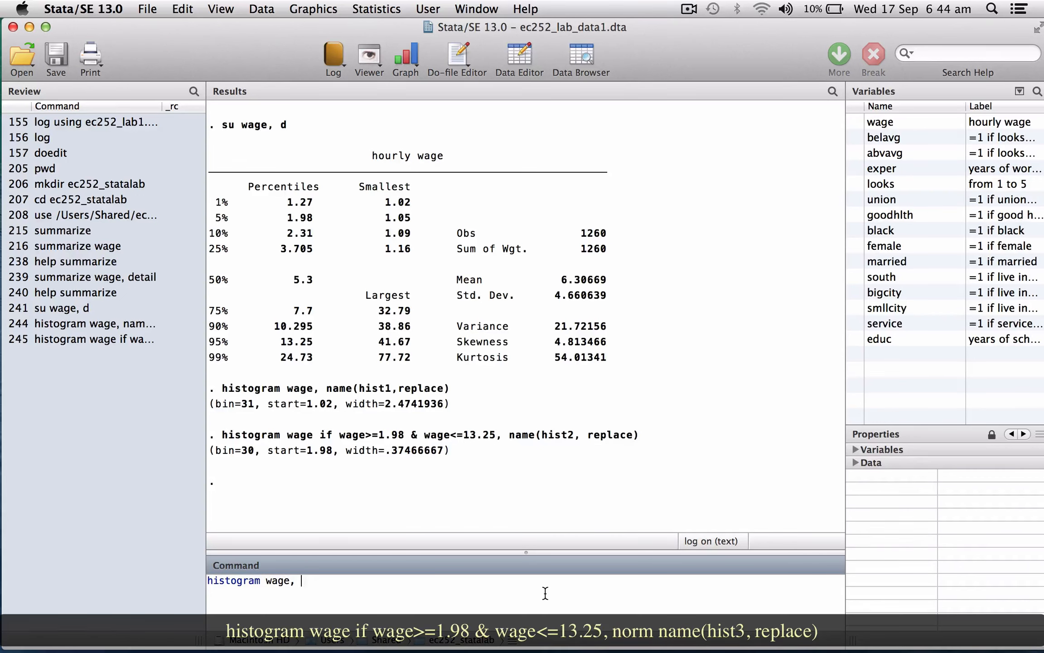
key(BackSpace)
key(BackSpace)
text(if wage>=1.98 & wage<=13)
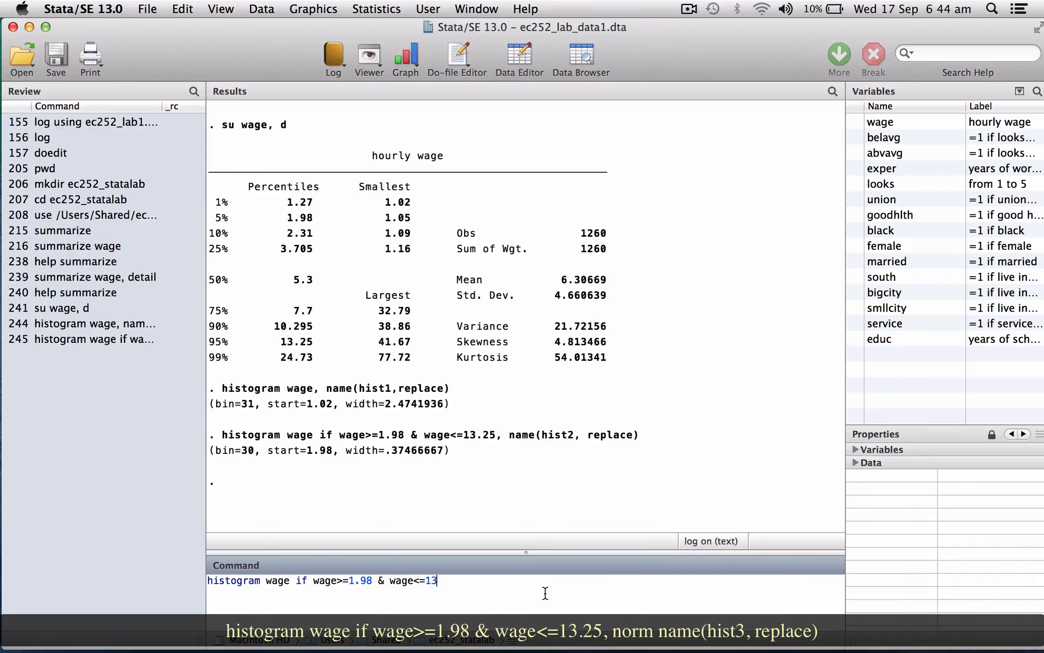
text(.25, no)
text(rm name(hist3, replace)
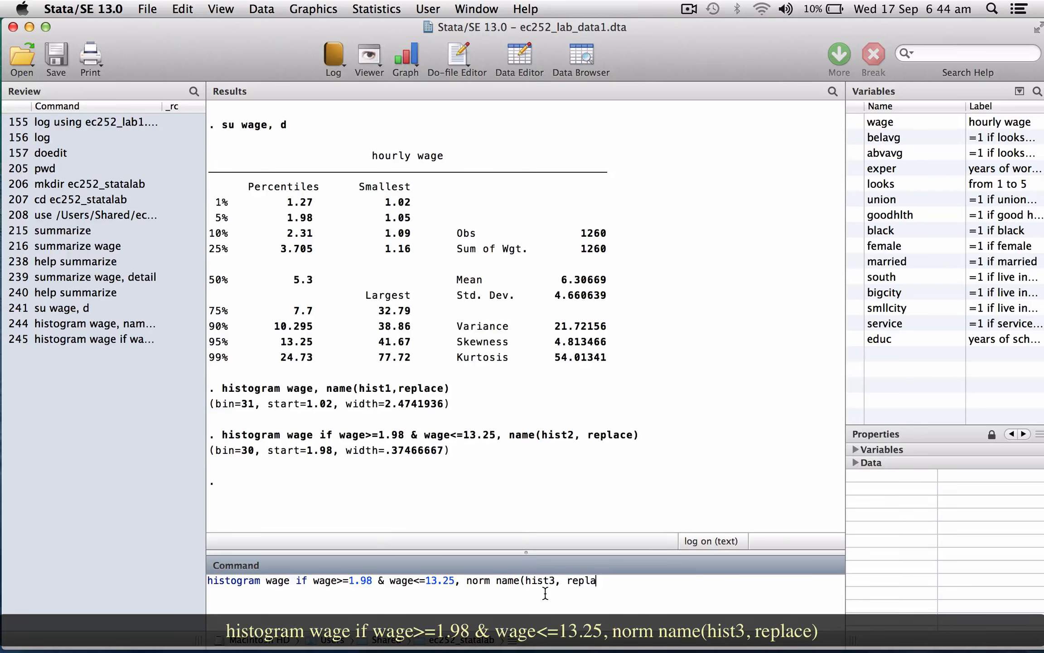
text())
key(Return)
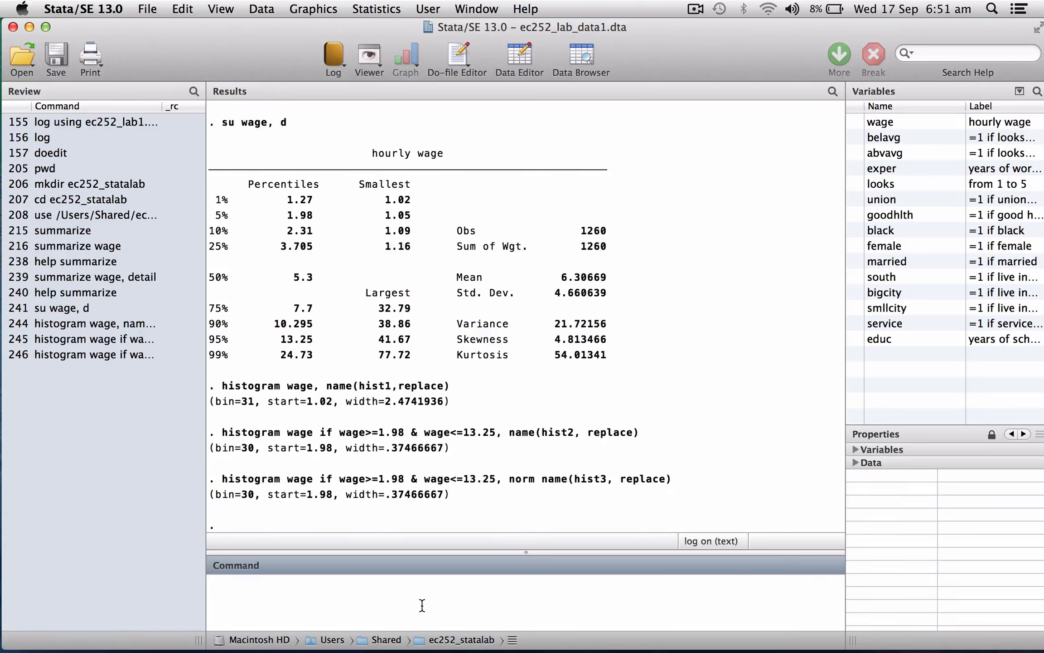
- Produce a one-way frequency table of the variable female with the tabulate command
text(tanulate)
key(BackSpace)
key(BackSpace)
key(BackSpace)
key(BackSpace)
key(BackSpace)
key(BackSpace)
text(bu)
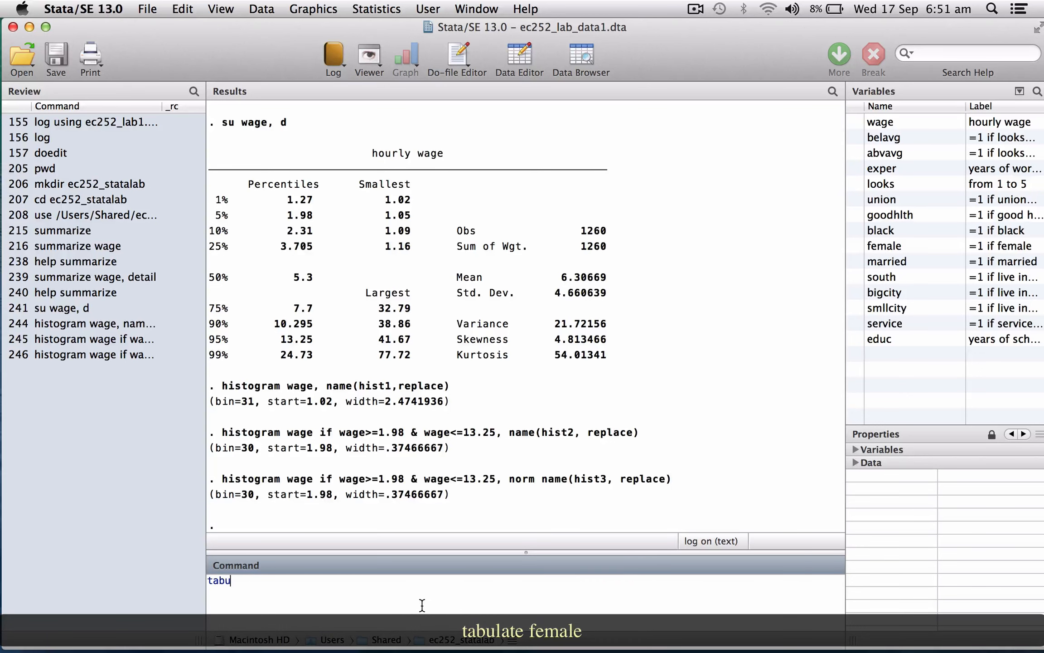
text(late female)
key(Return)
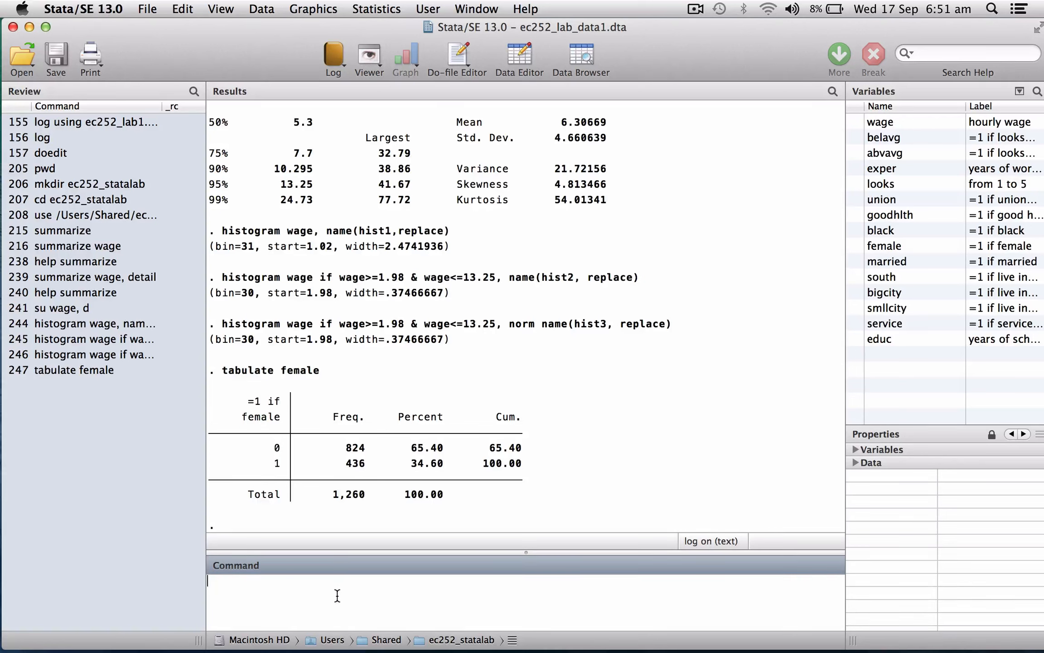
- Cross-tabulate female against service, with female in the rows and service in the columns
text(tabulate female )
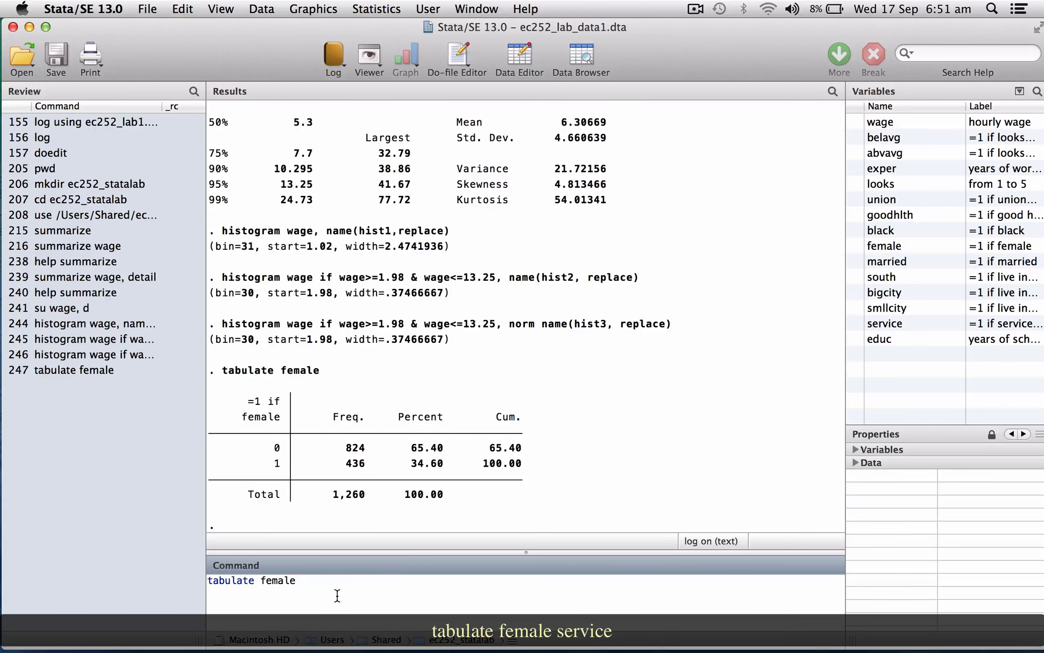
text(service)
key(Return)
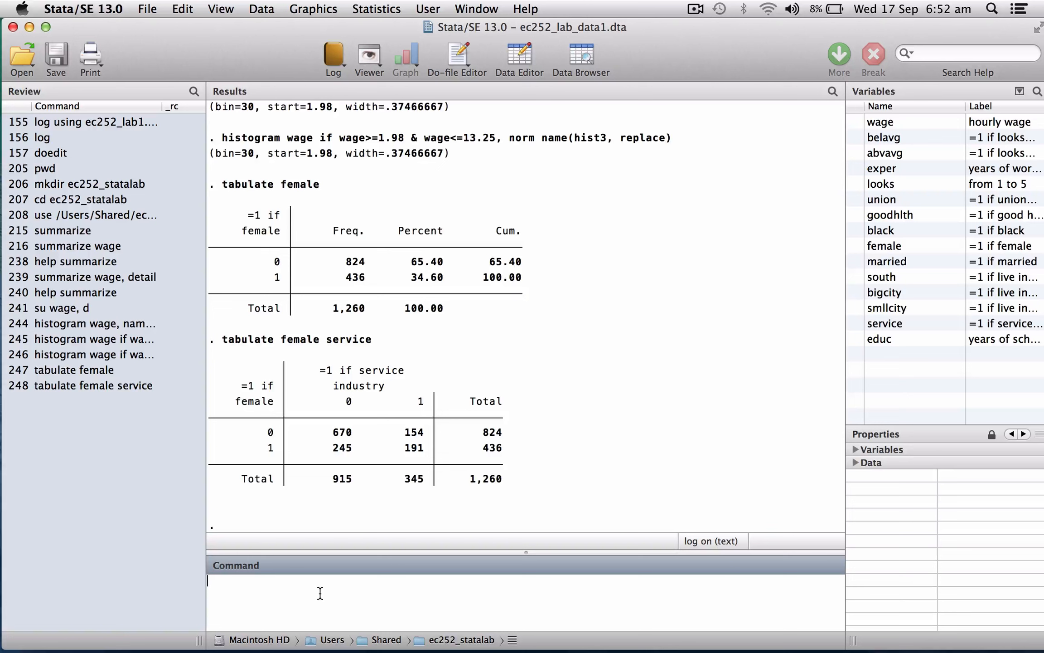
- Cross-tabulate female against service with row percentages, using the row option
text(tabulate)
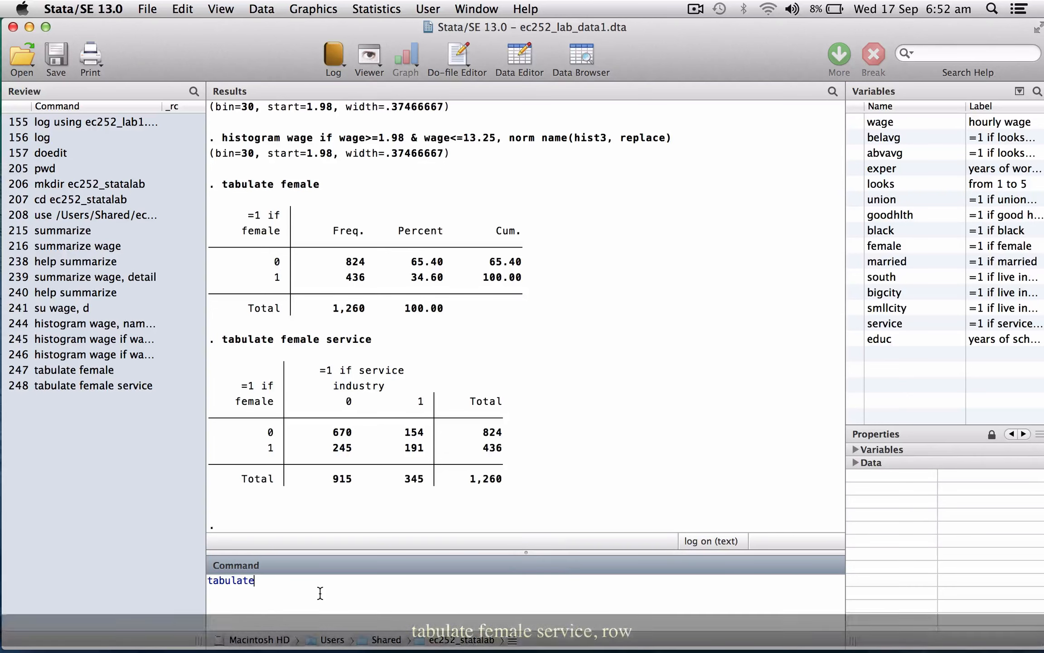
text( female)
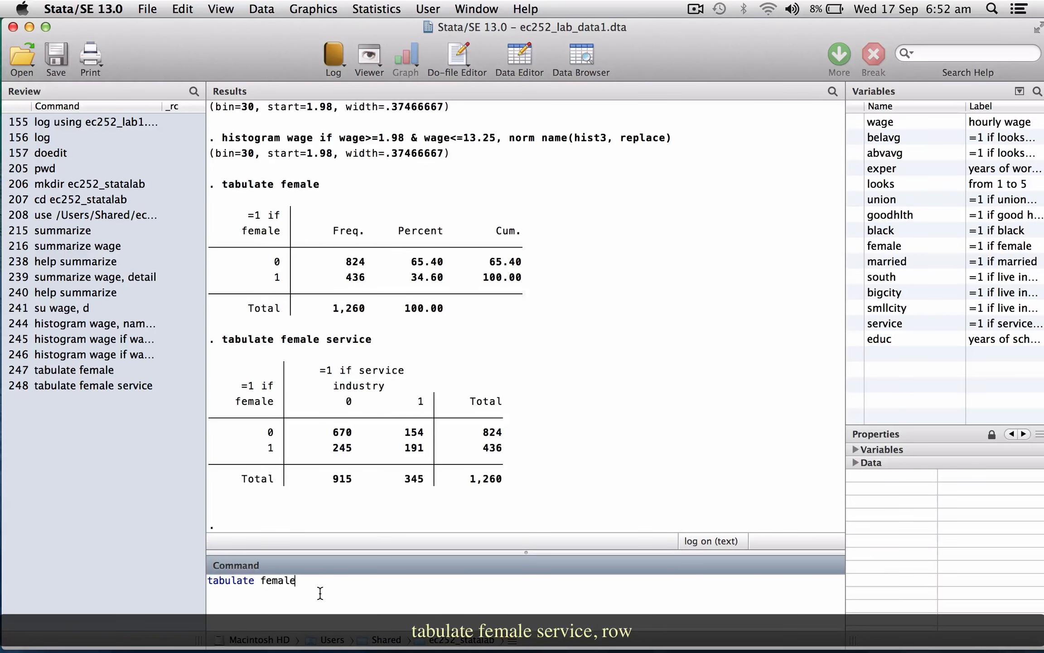
text( service,)
text(row)
key(Return)
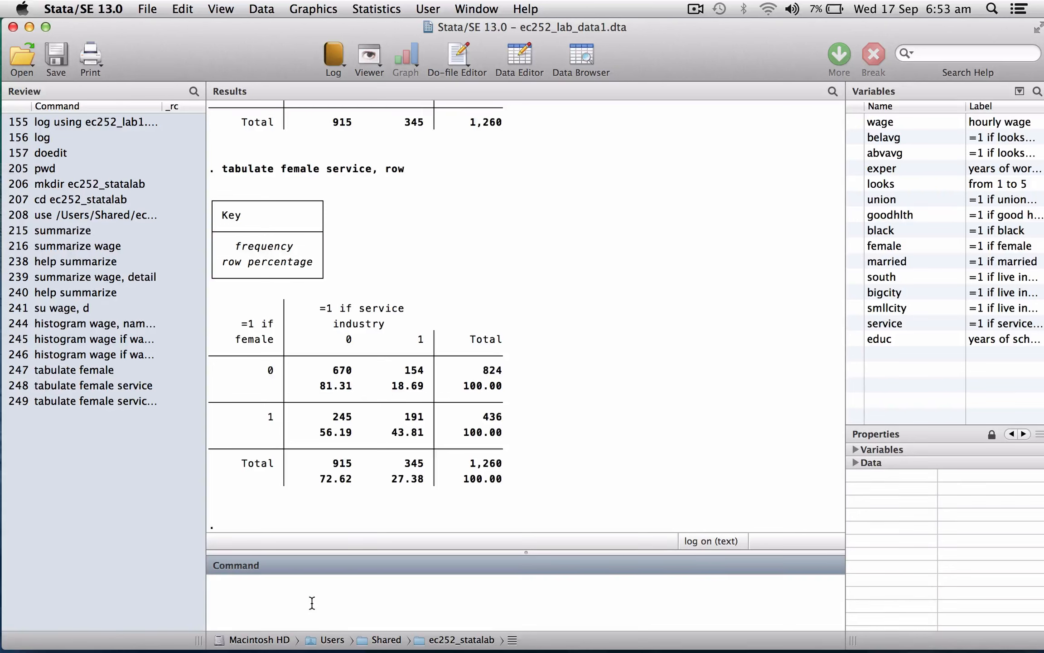
- Cross-tabulate service against female, with service in the rows and female in the columns
text(tabulate service female)
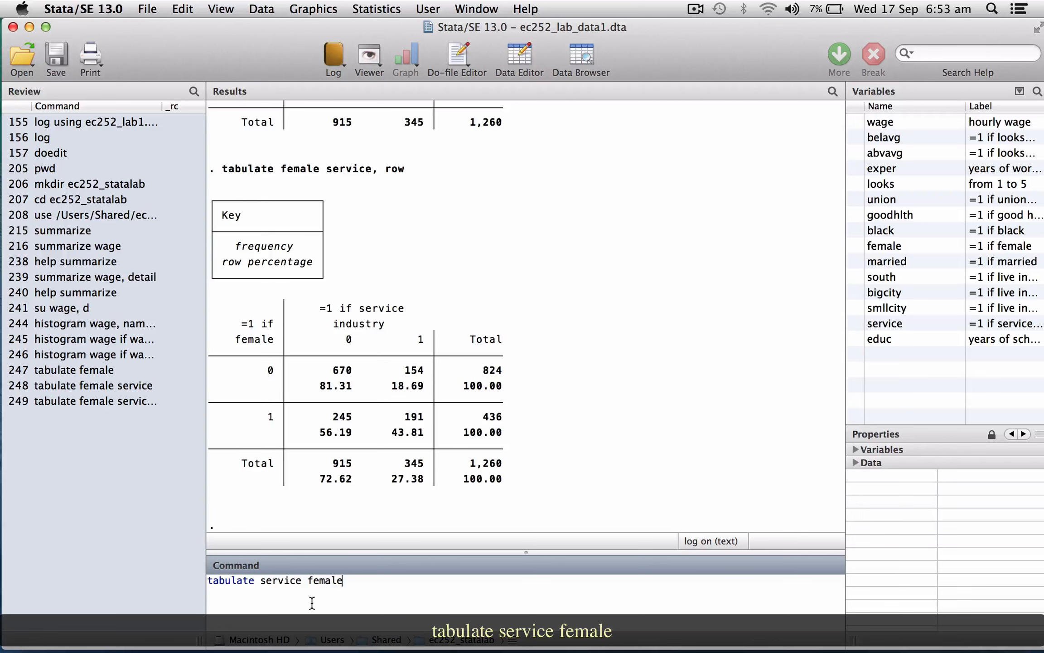
key(Return)
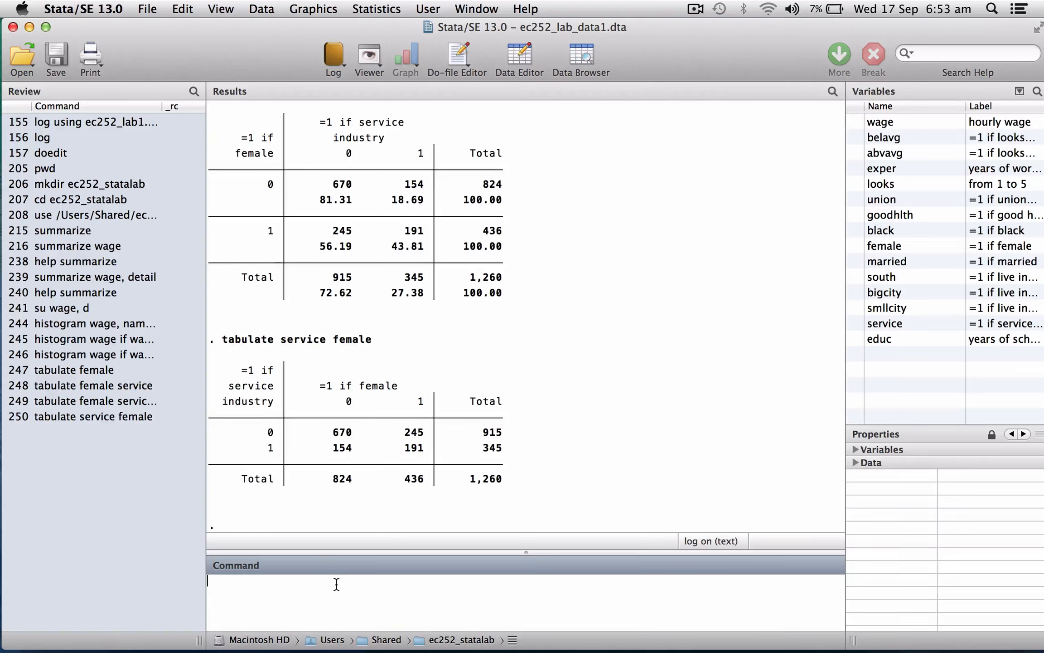
- Cross-tabulate service against female with column percentages, using the col option
text(tabulate )
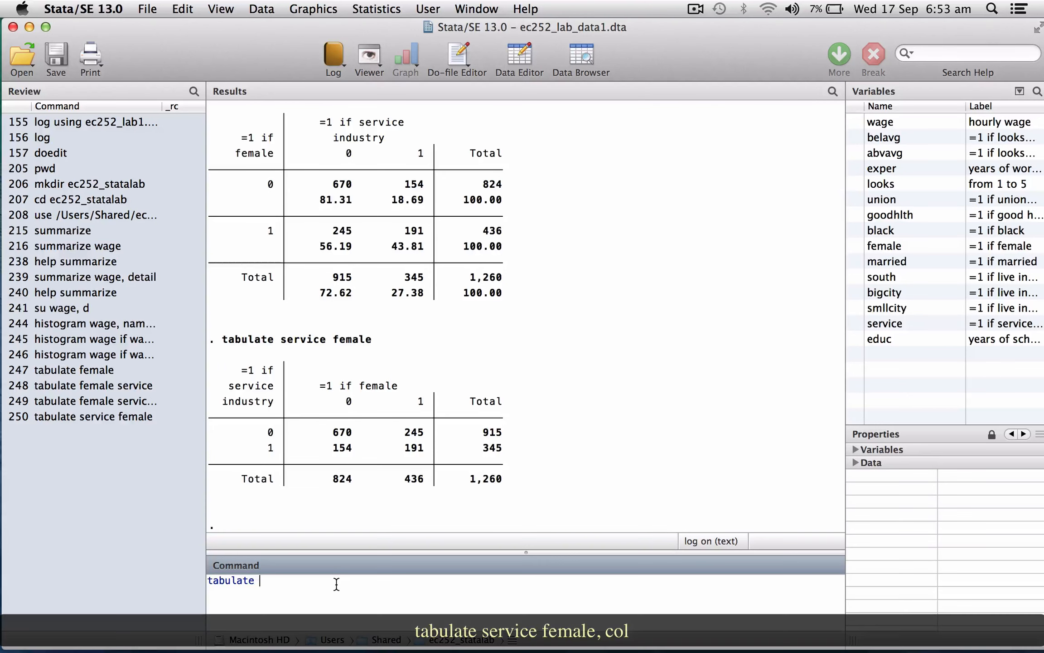
text(service female, col)
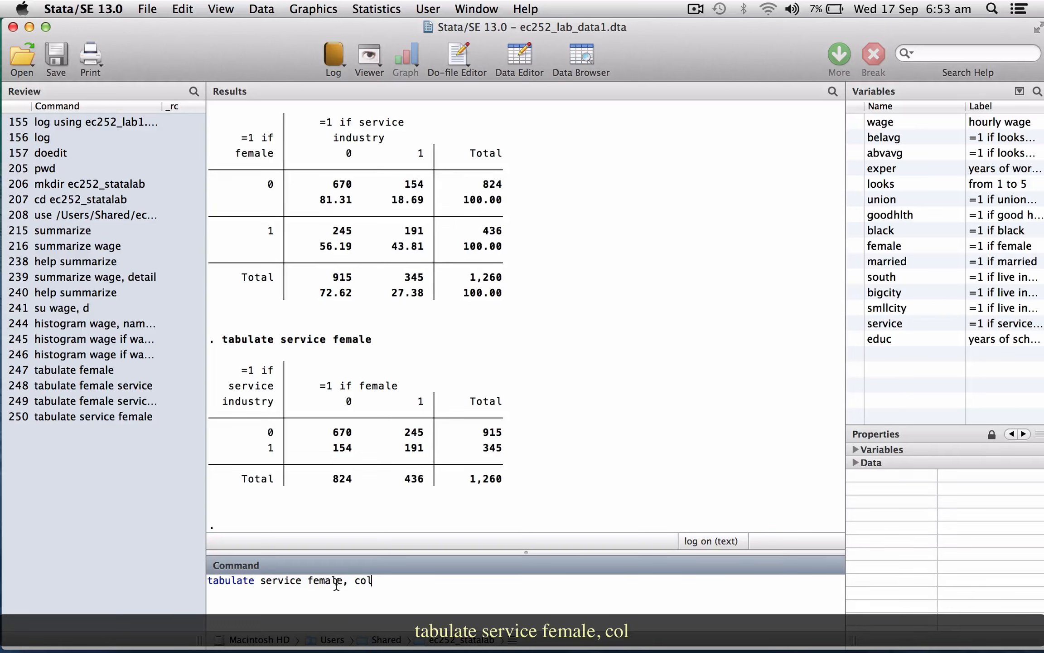
key(Return)
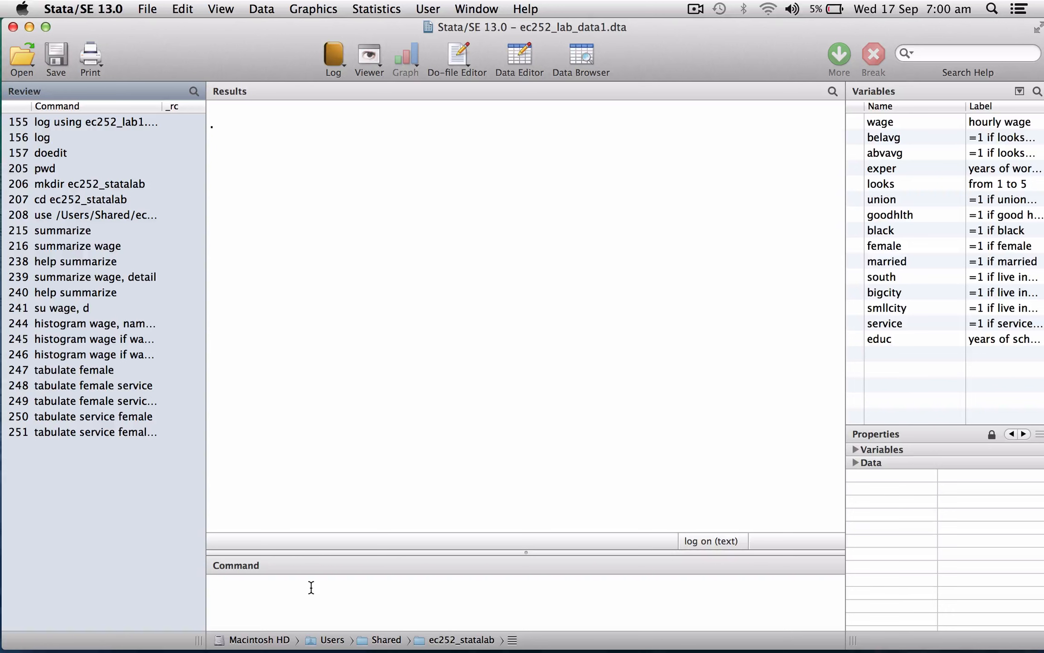
- Produce a one-way frequency table of the variable black with the tabulate command
click(310, 588)
text(tab)
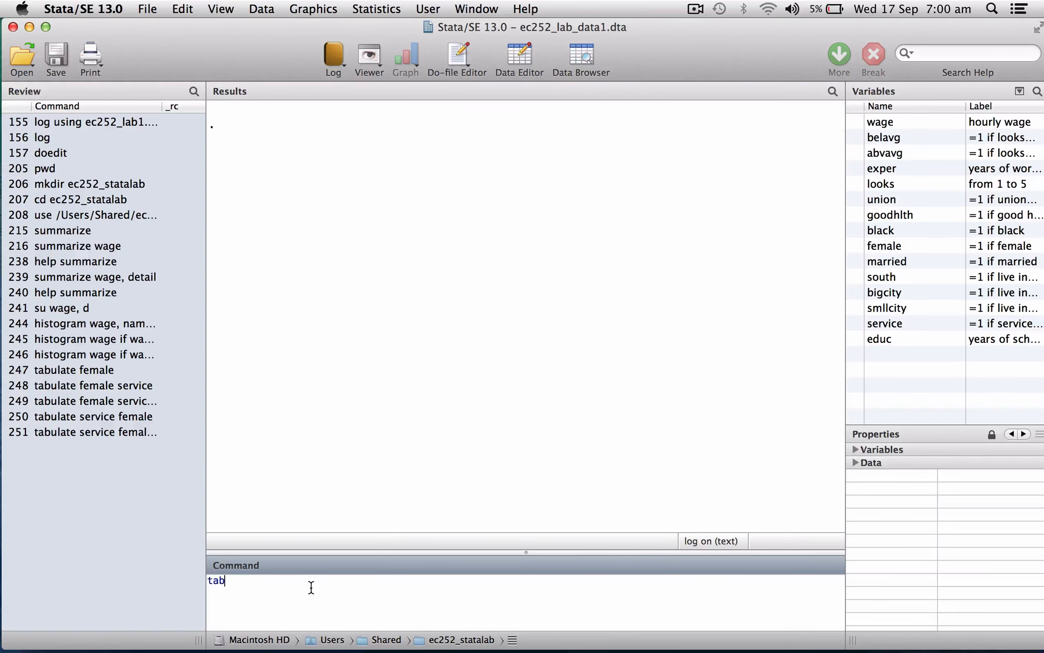
text(ulate black)
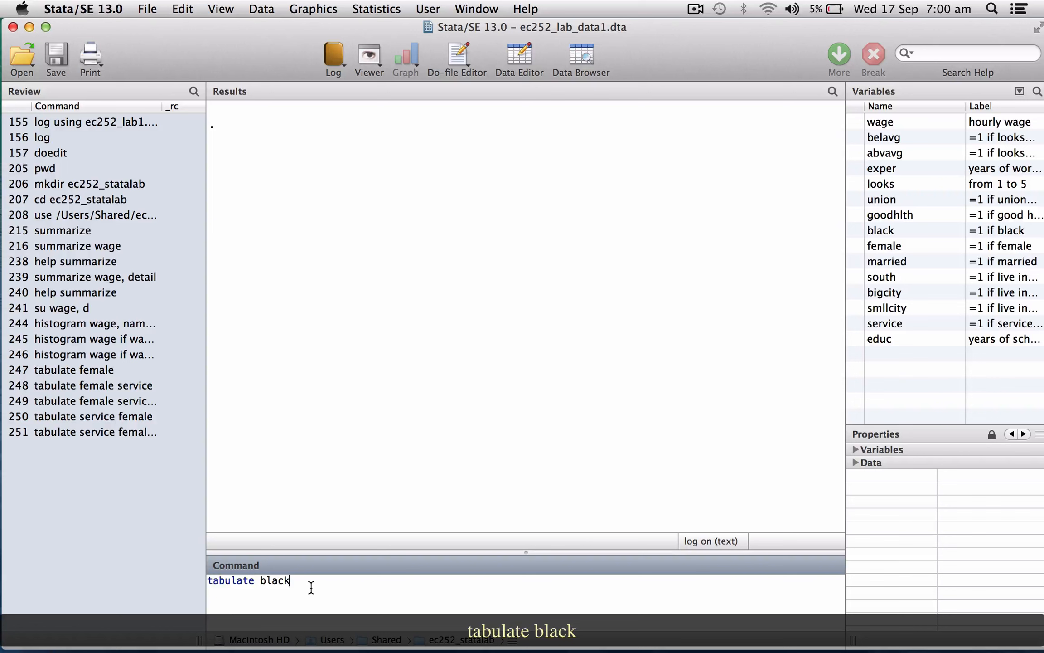
key(Return)
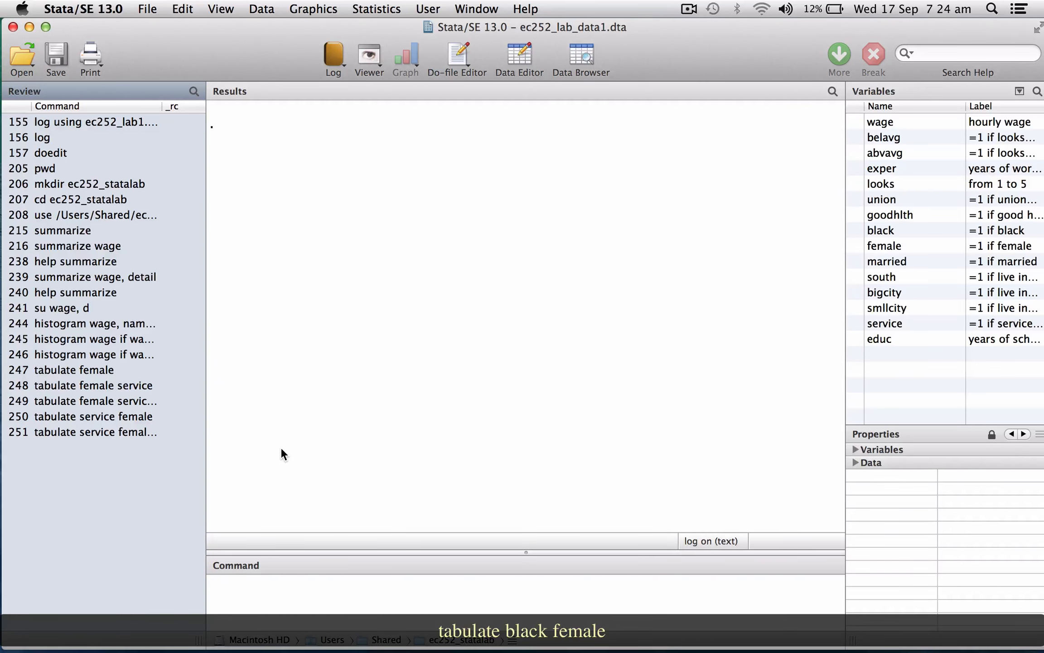
- Cross-tabulate black against female for all observations
text(tabul)
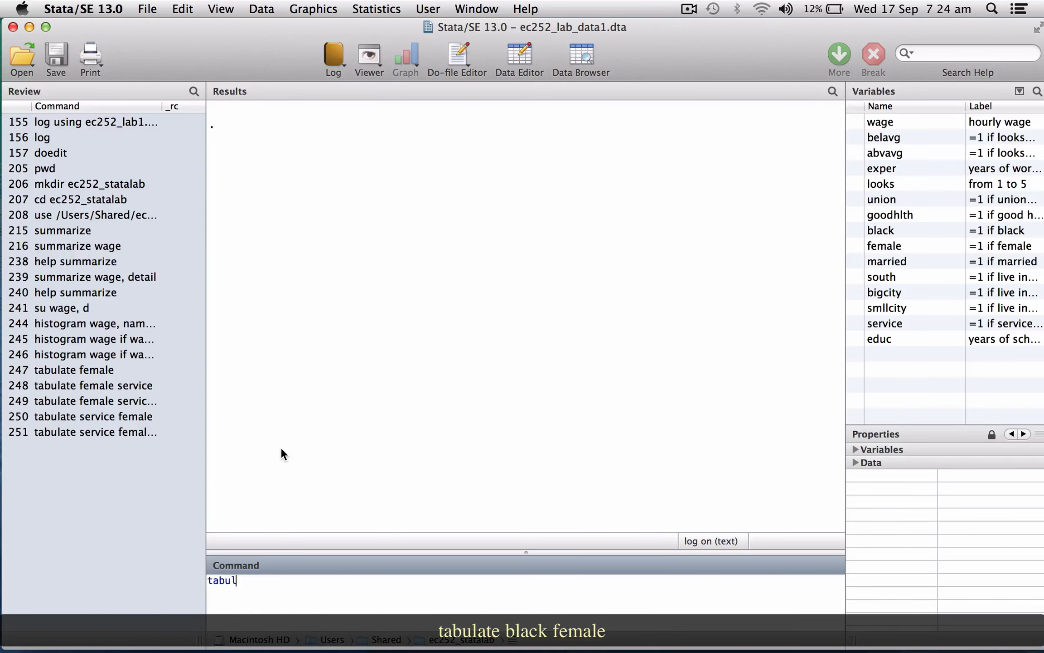
text(ate black female)
key(Return)
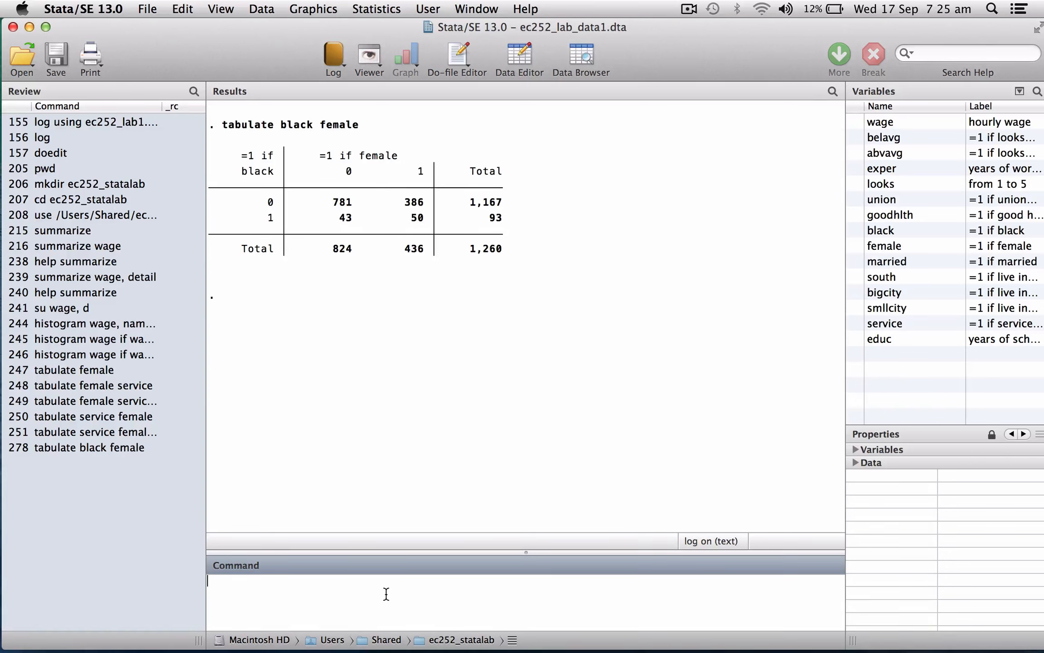
- Cross-tabulate black against female only for service industry workers, using the condition service==1
text(tabulate black fem)
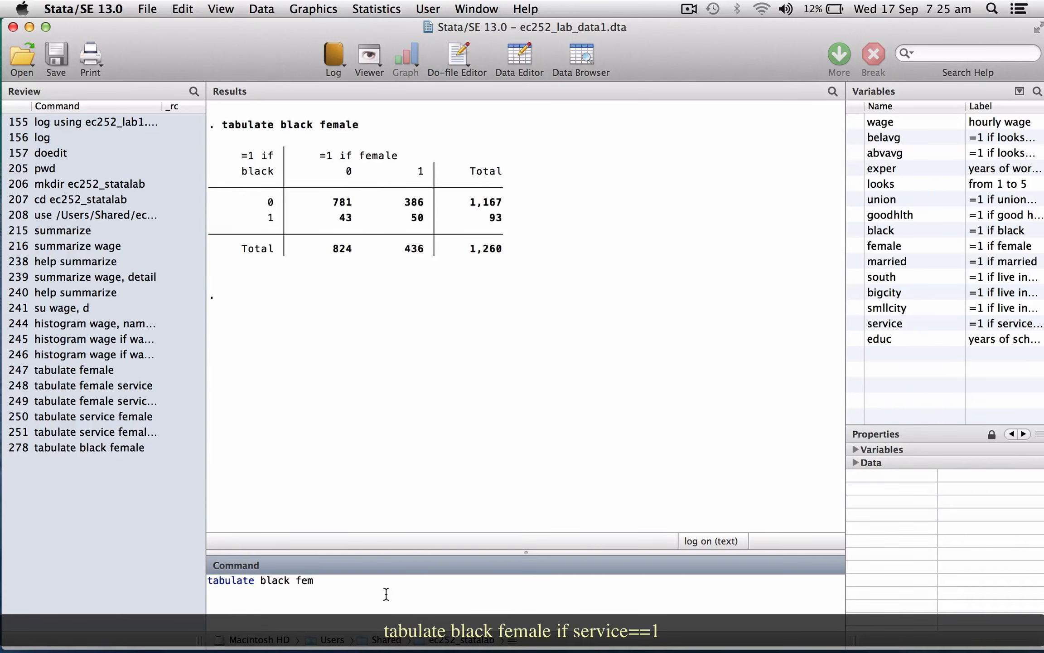
text(ale if service==1)
key(Return)
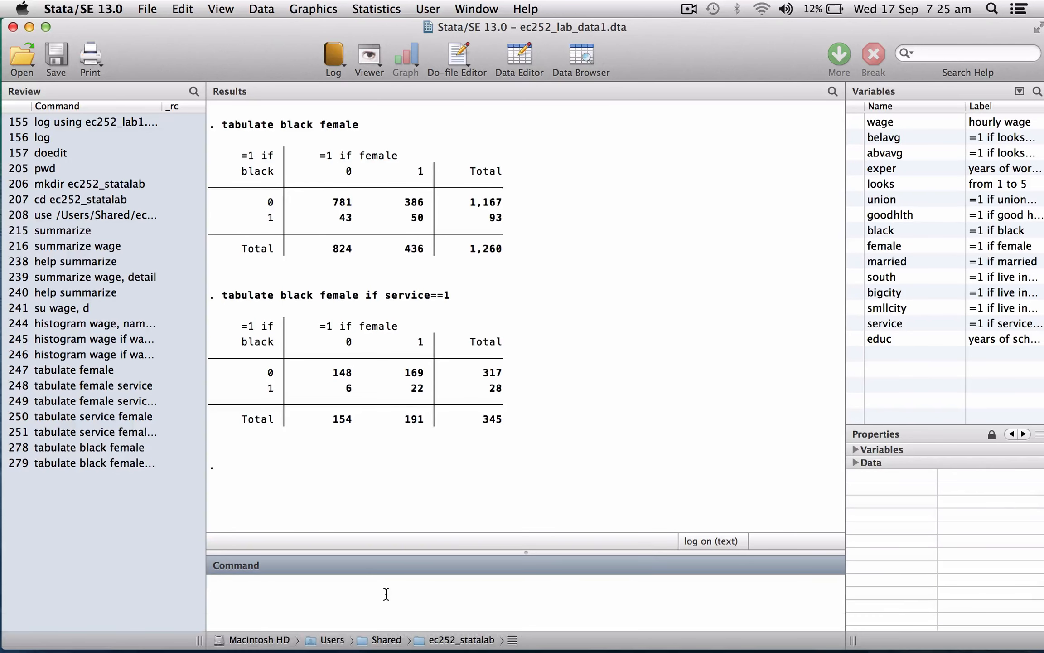